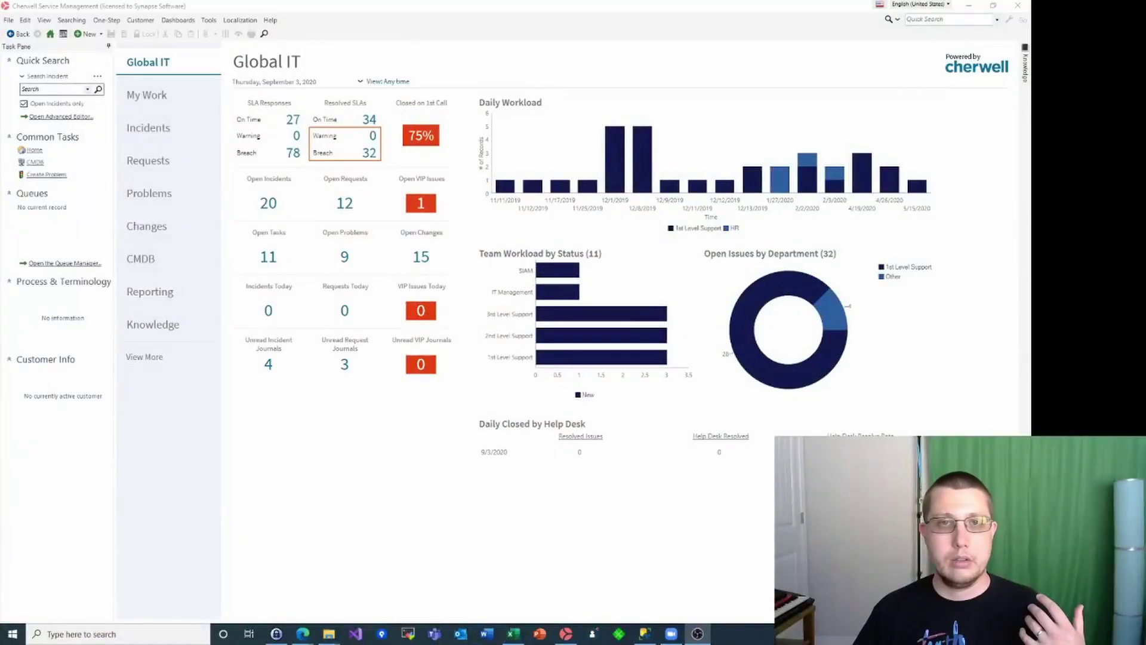
- Create a new One-Step named HTTP Request in the global Demo folder of the One-Step manager
left_click(107, 20)
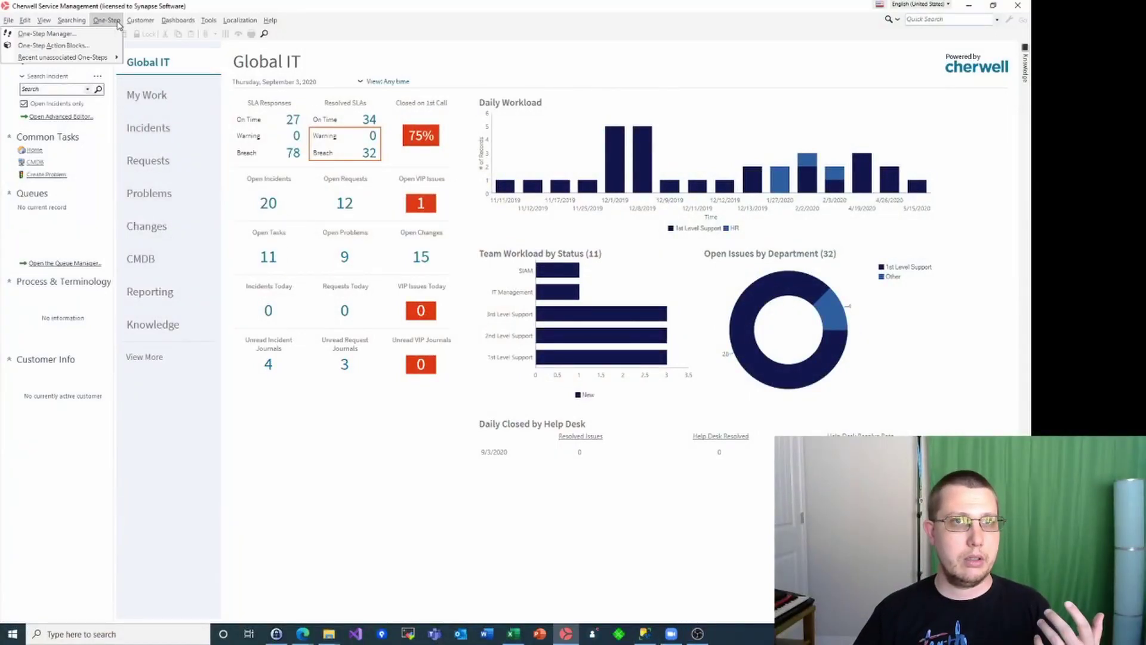
left_click(106, 39)
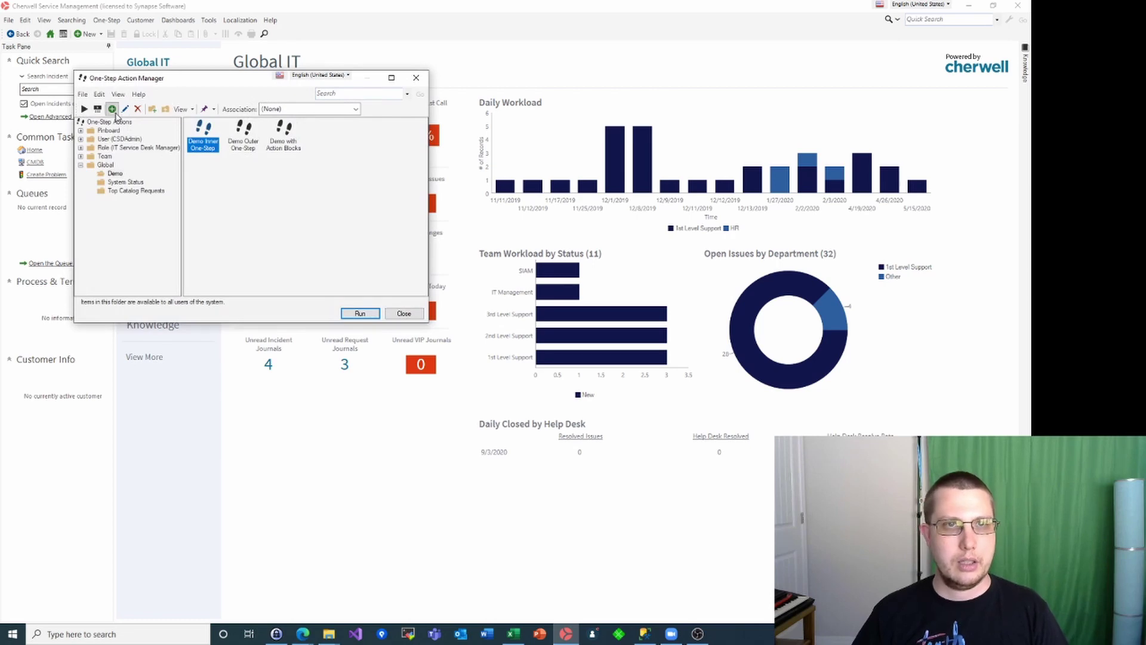
left_click(115, 110)
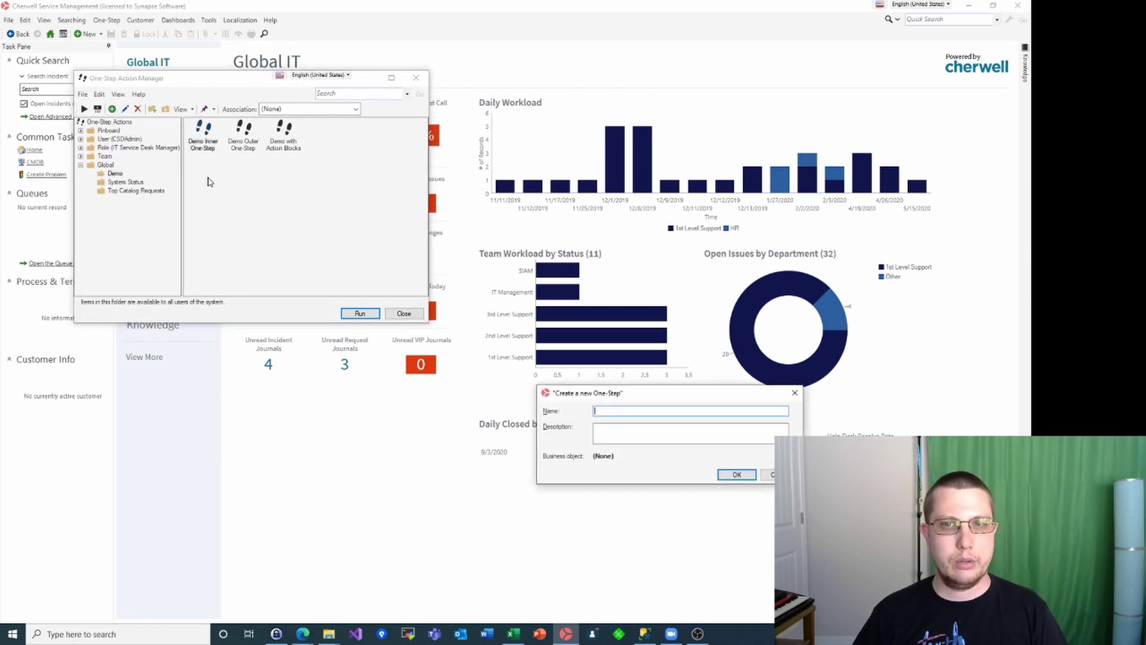
type("HTTP R")
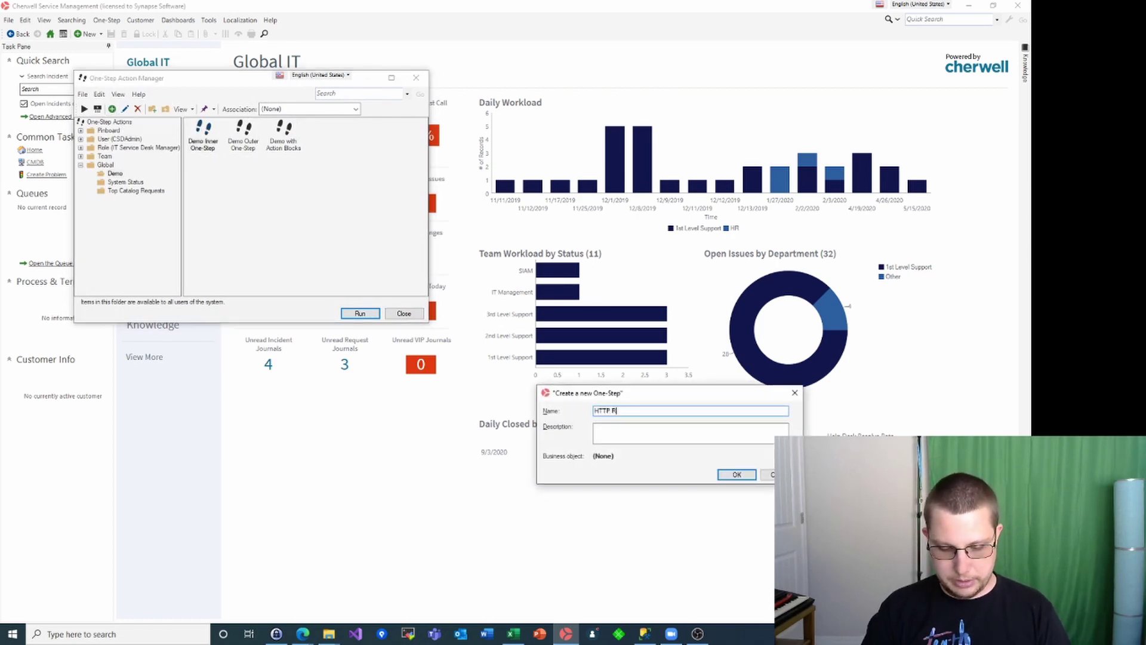
type("equest")
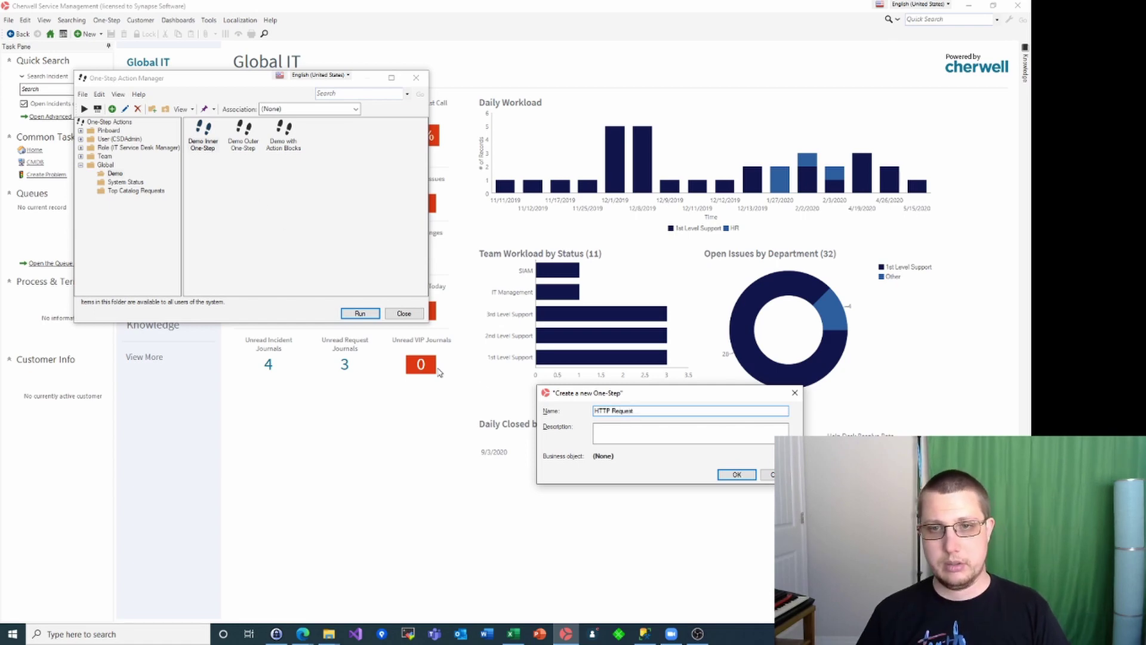
left_click(733, 474)
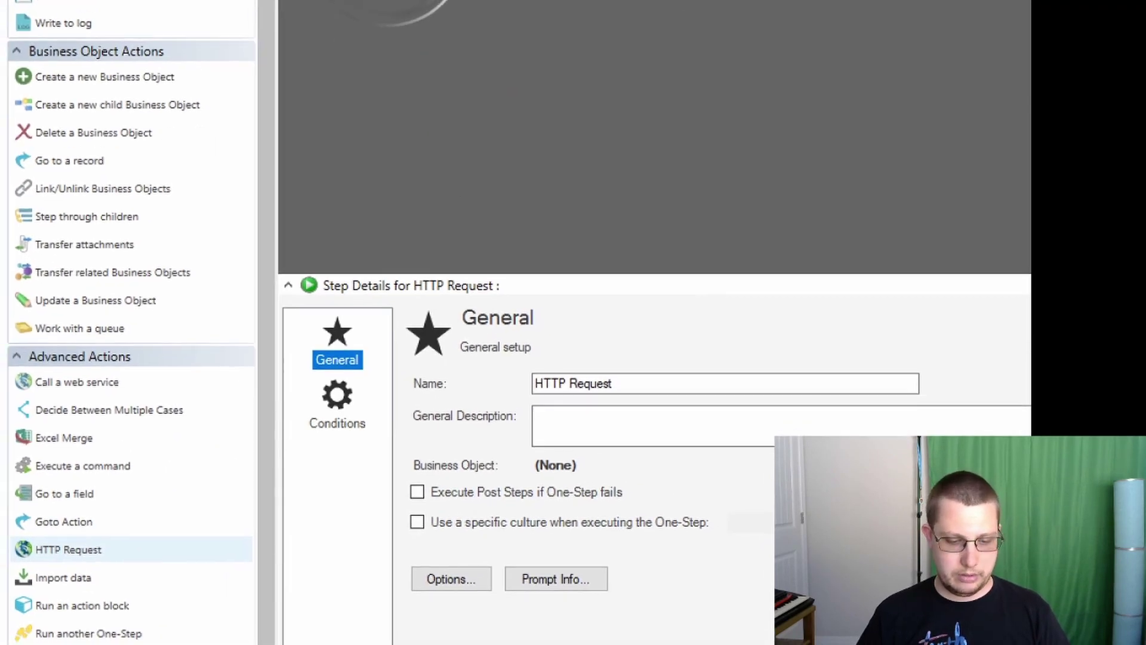
- Add an HTTP Request action from the advanced actions to the One-Step flow after the start block
mouse_move(135, 527)
left_mouse_down()
mouse_move(24, 508)
mouse_move(18, 564)
mouse_move(125, 555)
mouse_move(129, 515)
left_mouse_up()
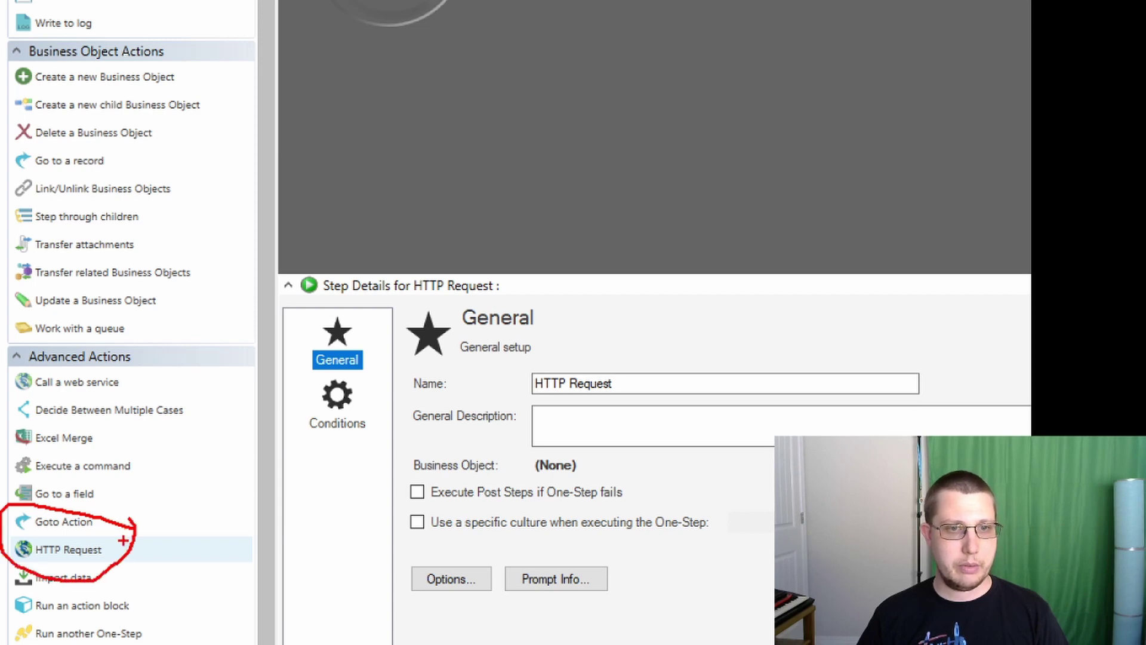
mouse_move(142, 584)
left_mouse_down()
mouse_move(45, 567)
mouse_move(6, 630)
mouse_move(137, 617)
mouse_move(142, 579)
left_mouse_up()
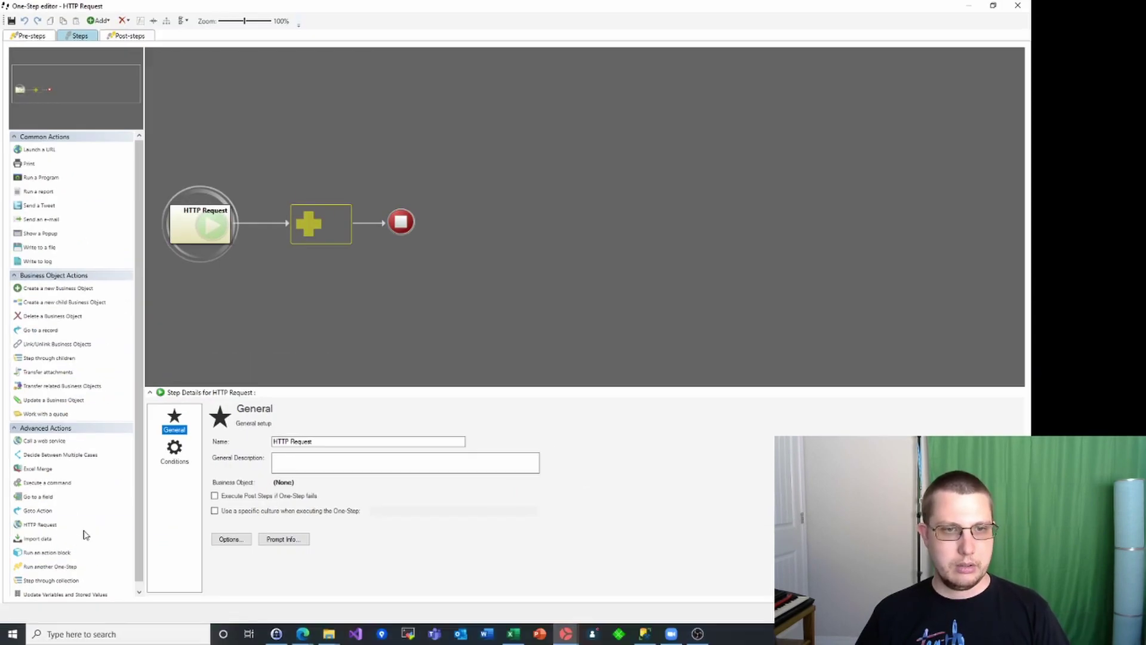
left_click_drag(125, 431, 316, 227)
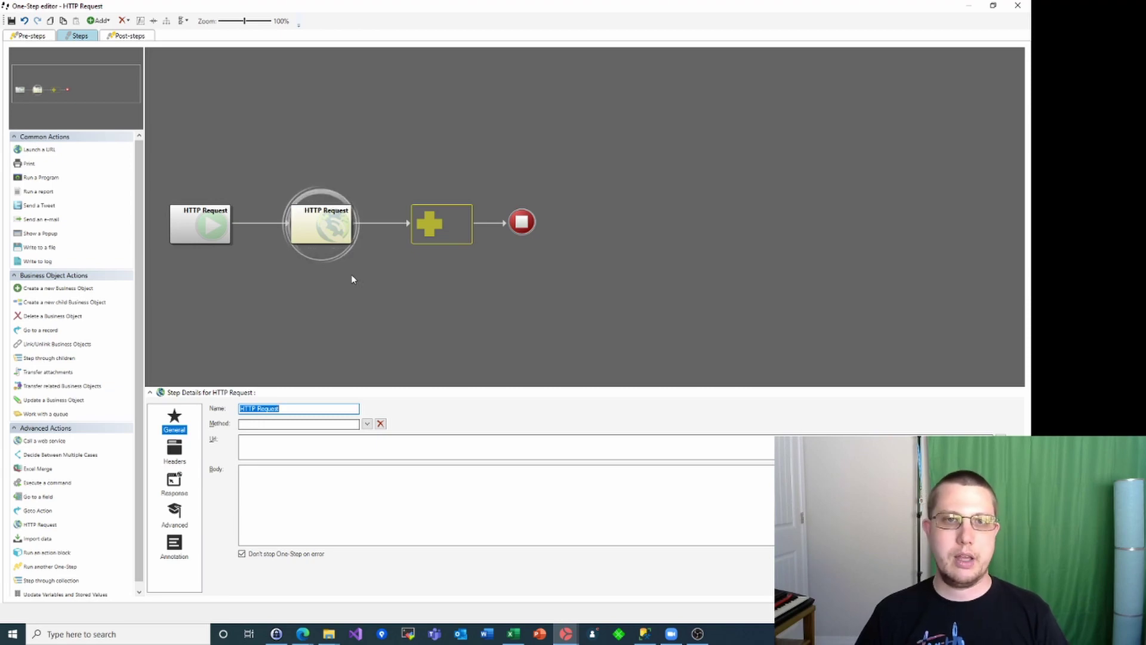
- Examine the HTTP Request action's method choices and its header, response and advanced settings
left_click(273, 426)
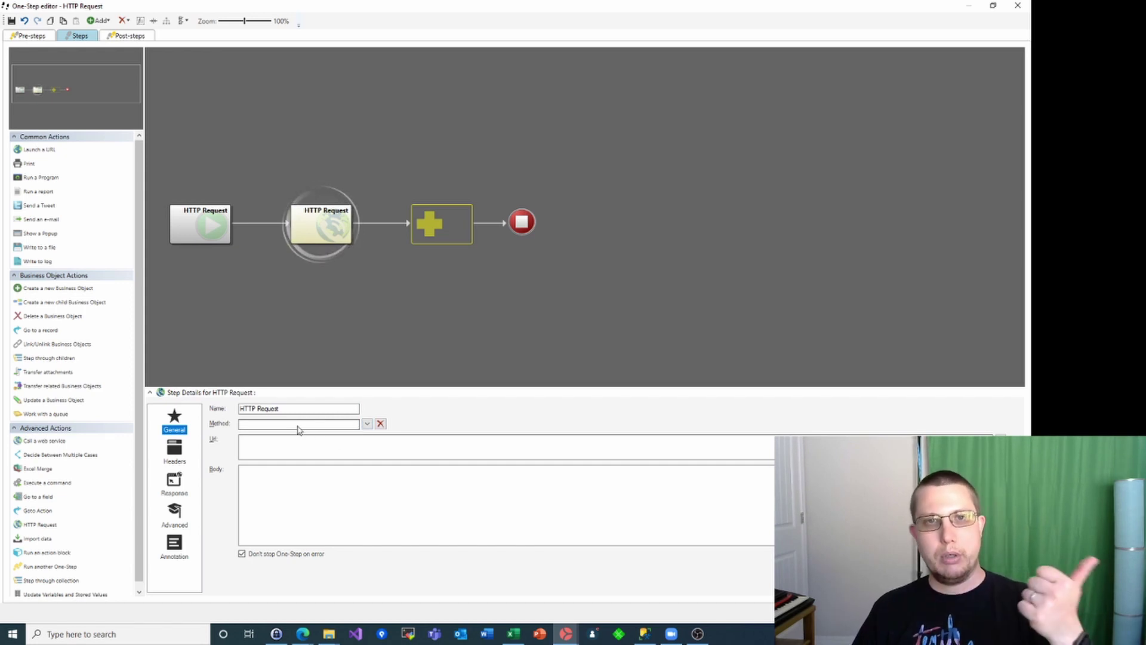
left_click(366, 424)
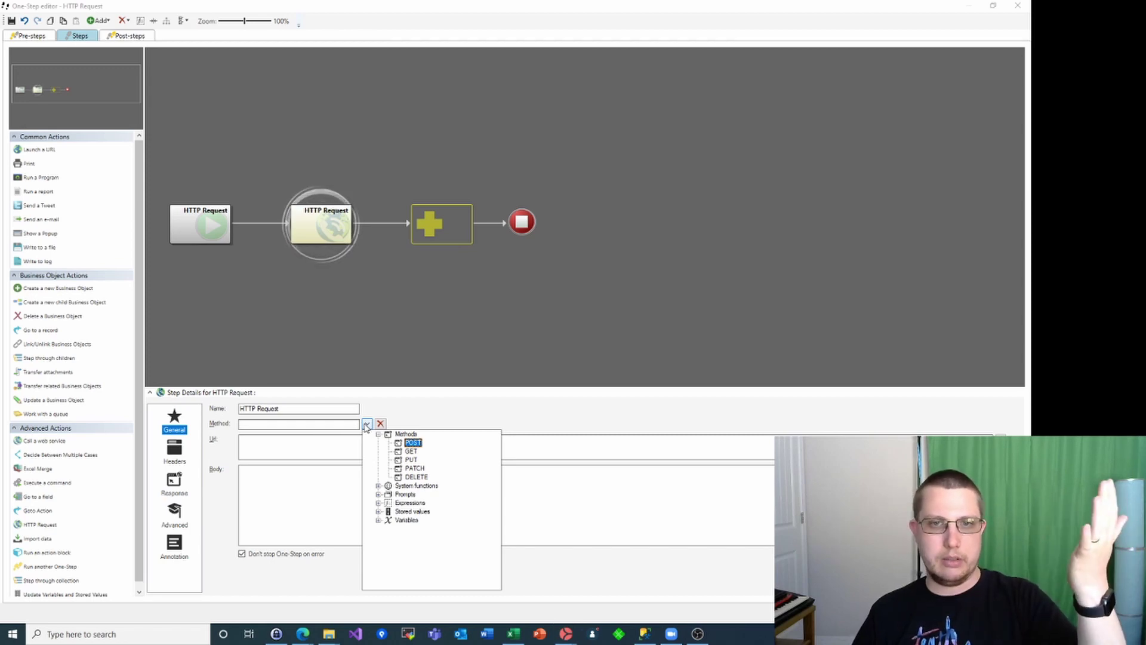
left_click(396, 410)
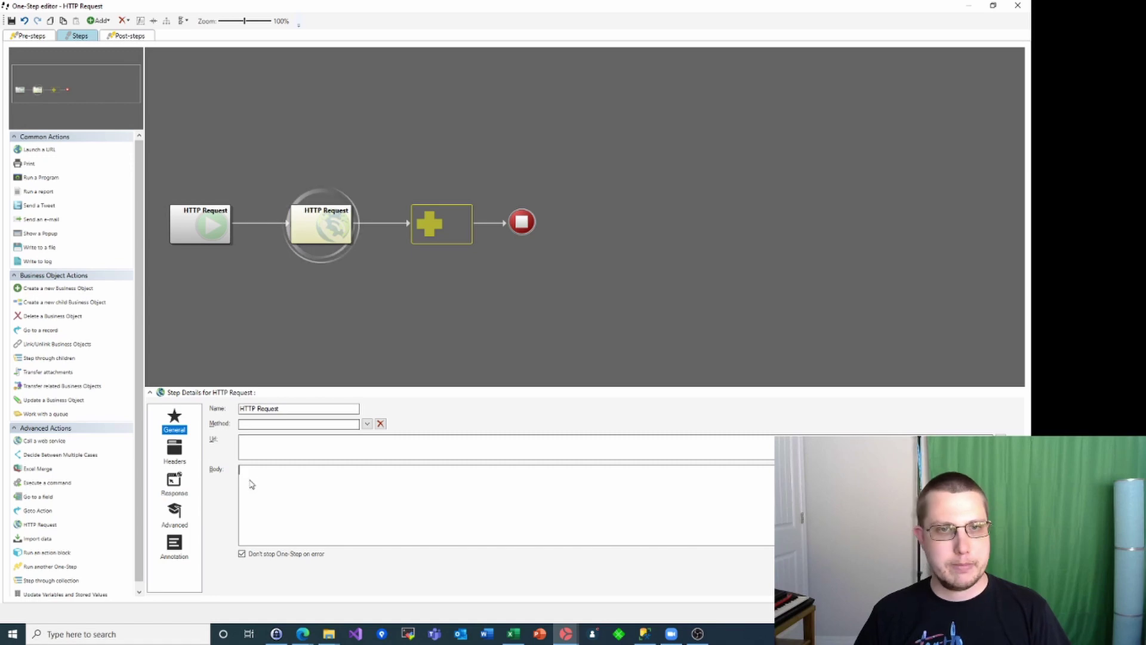
left_click(175, 456)
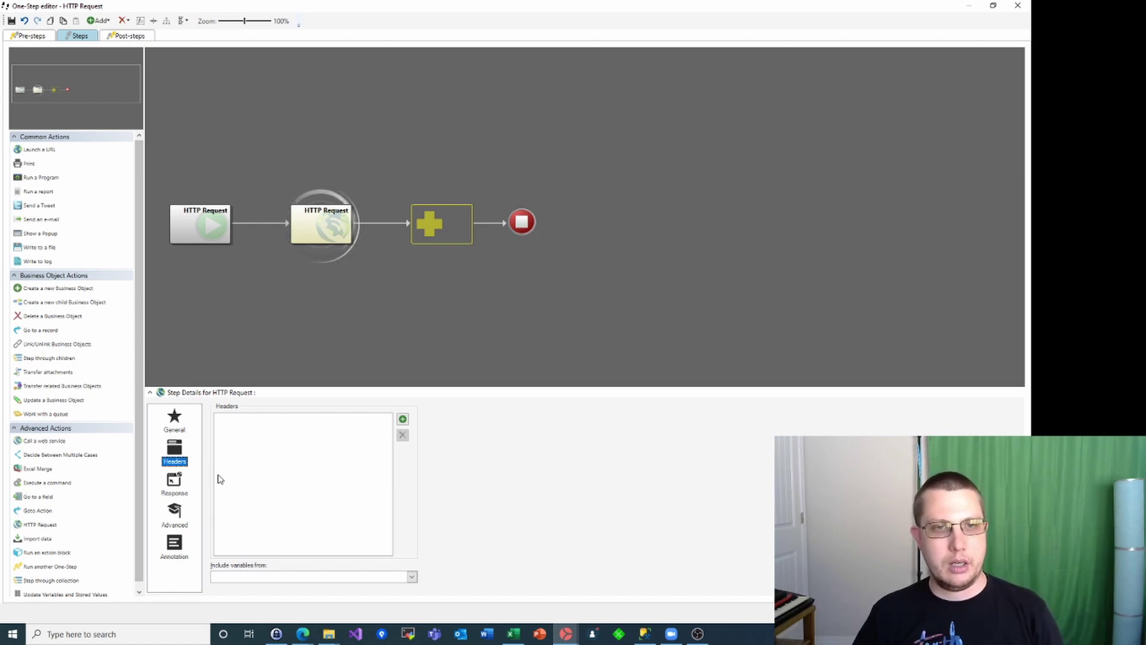
left_click(175, 485)
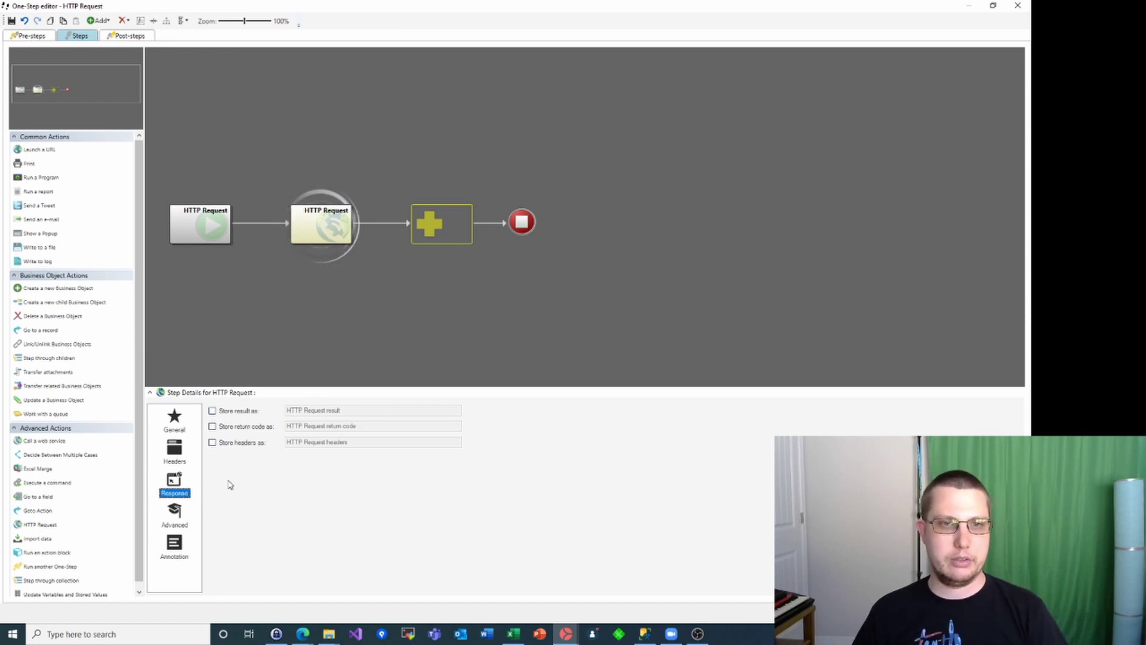
left_click(170, 522)
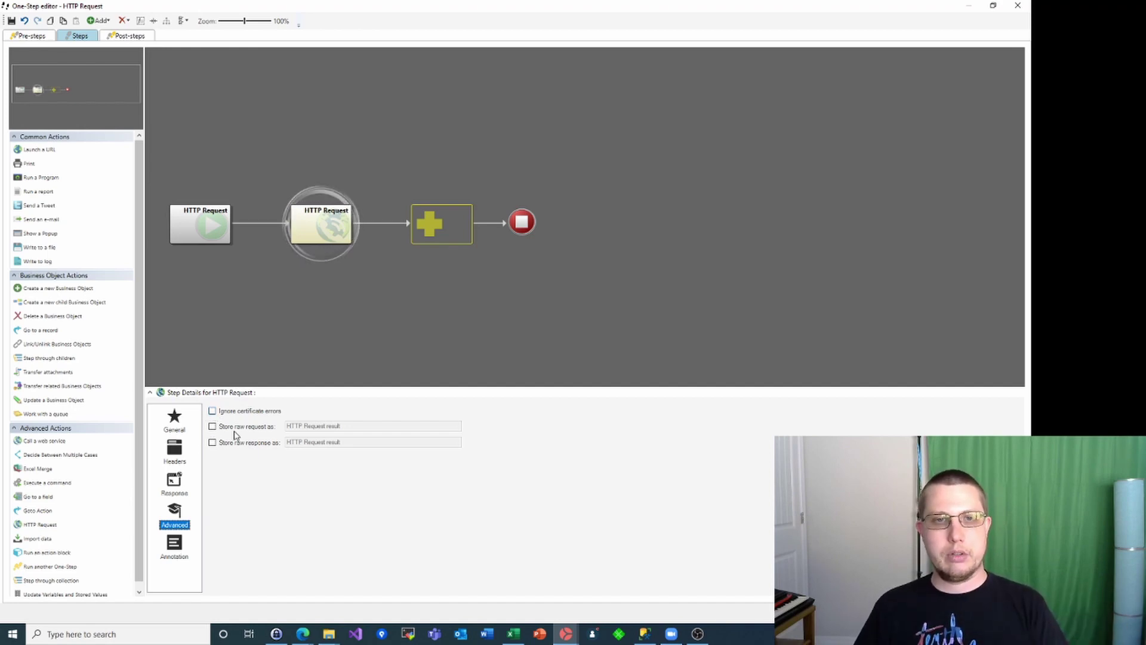
- Set the HTTP Request action's method to POST
left_click(177, 428)
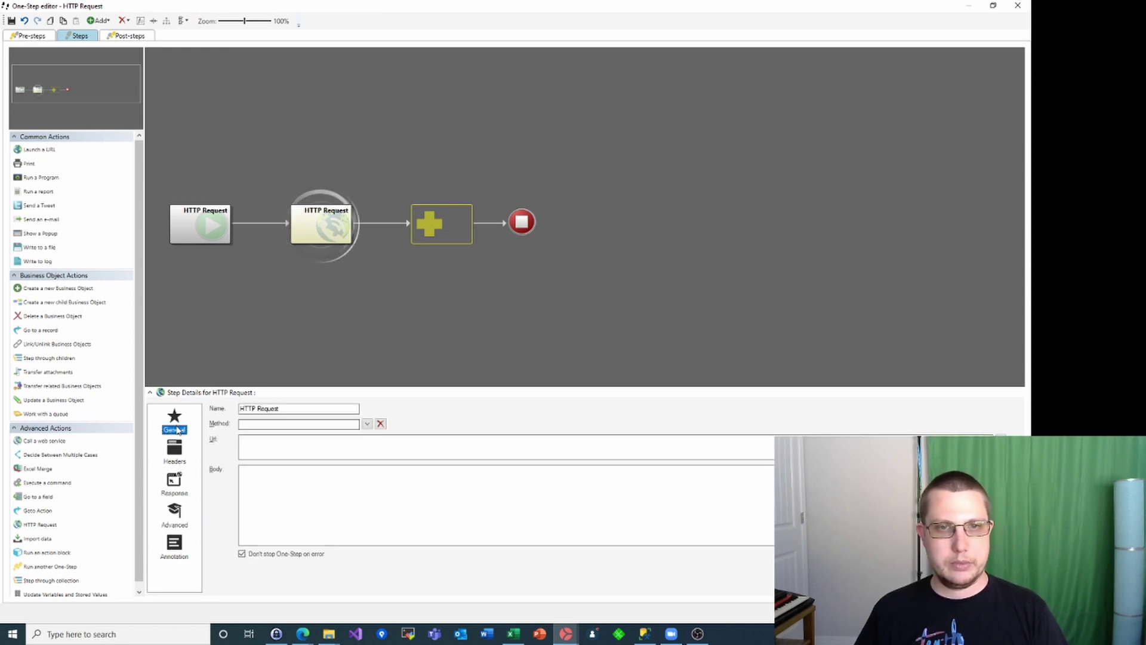
left_click(367, 423)
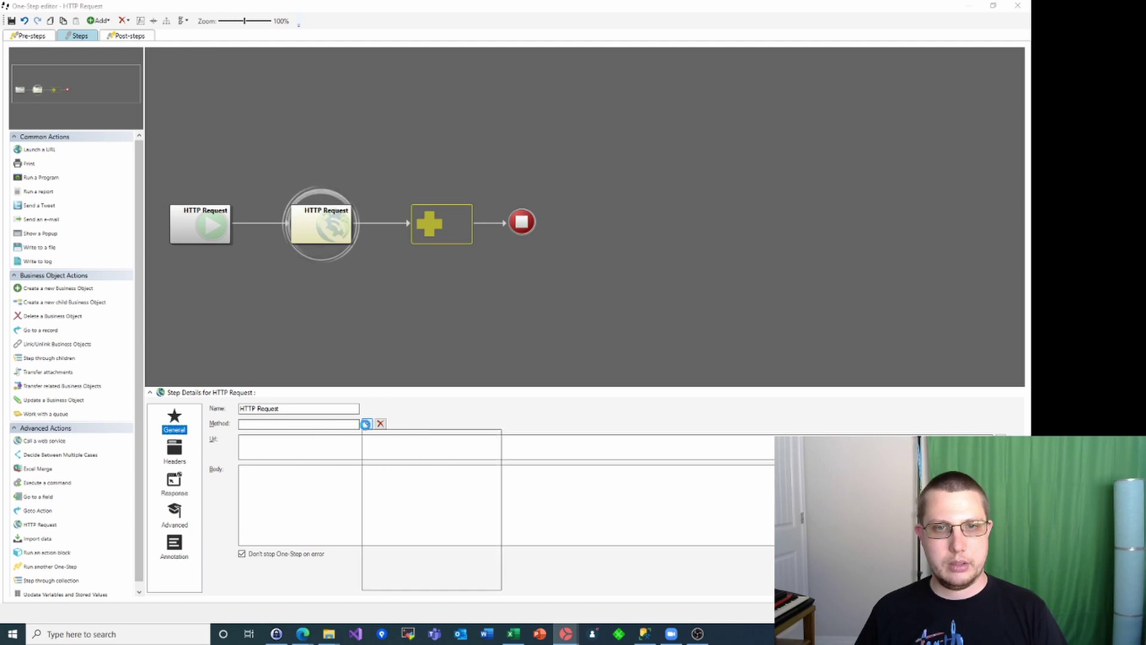
left_click(412, 443)
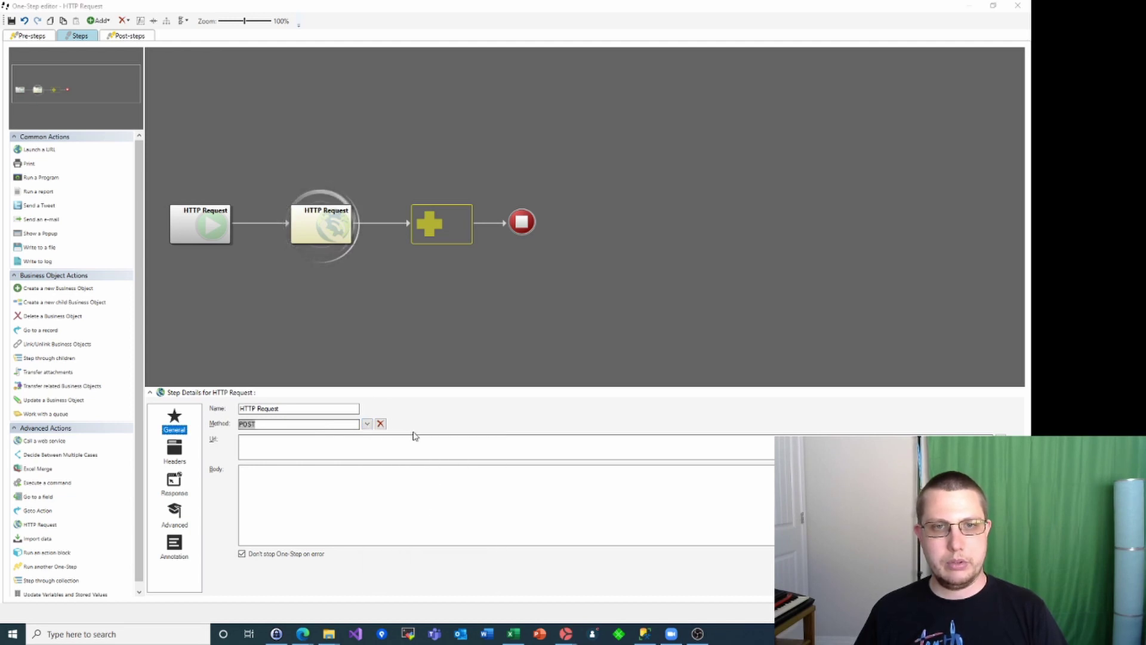
left_click(421, 442)
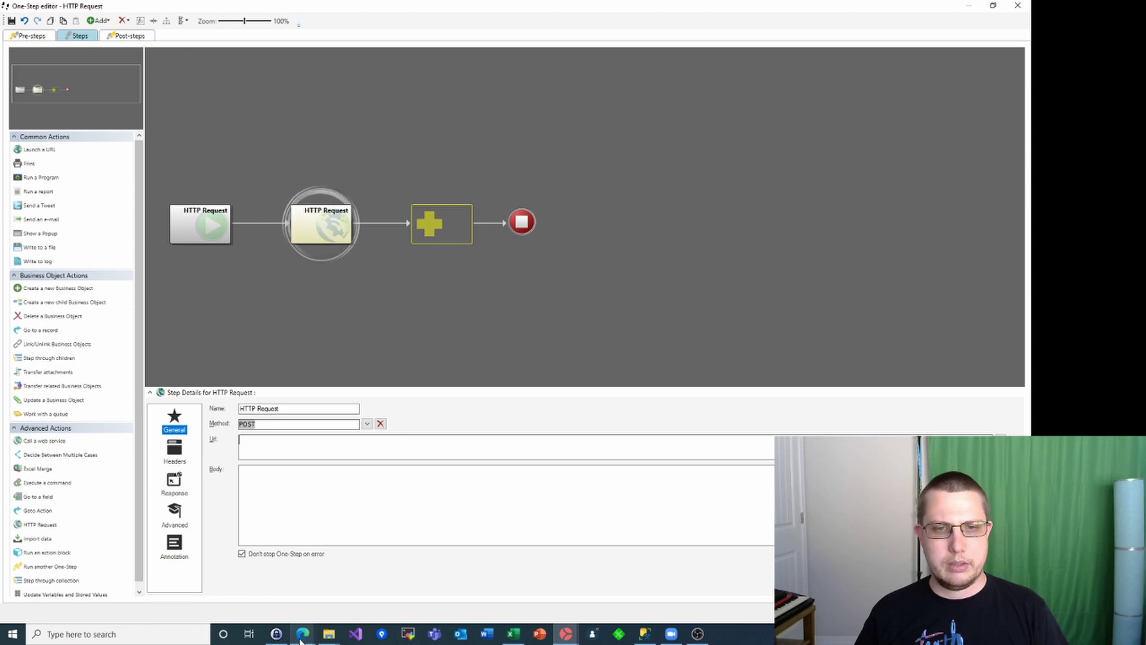
- Switch to the Edge browser, open requestbin.net and create a private RequestBin
mouse_move(302, 639)
left_click(404, 597)
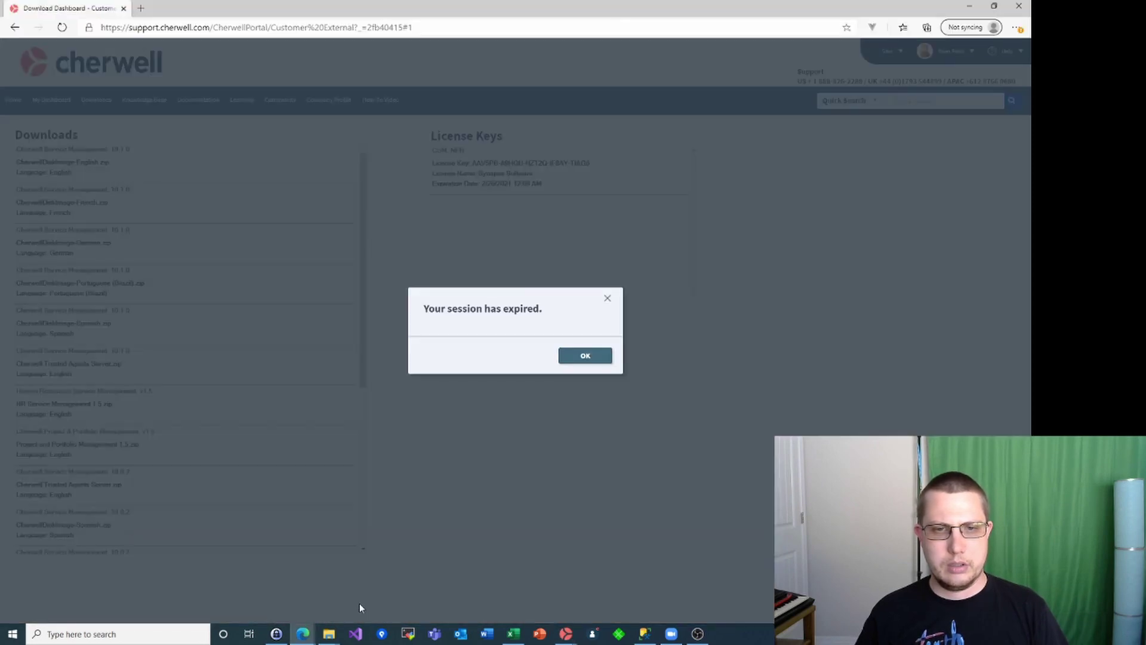
left_click(311, 604)
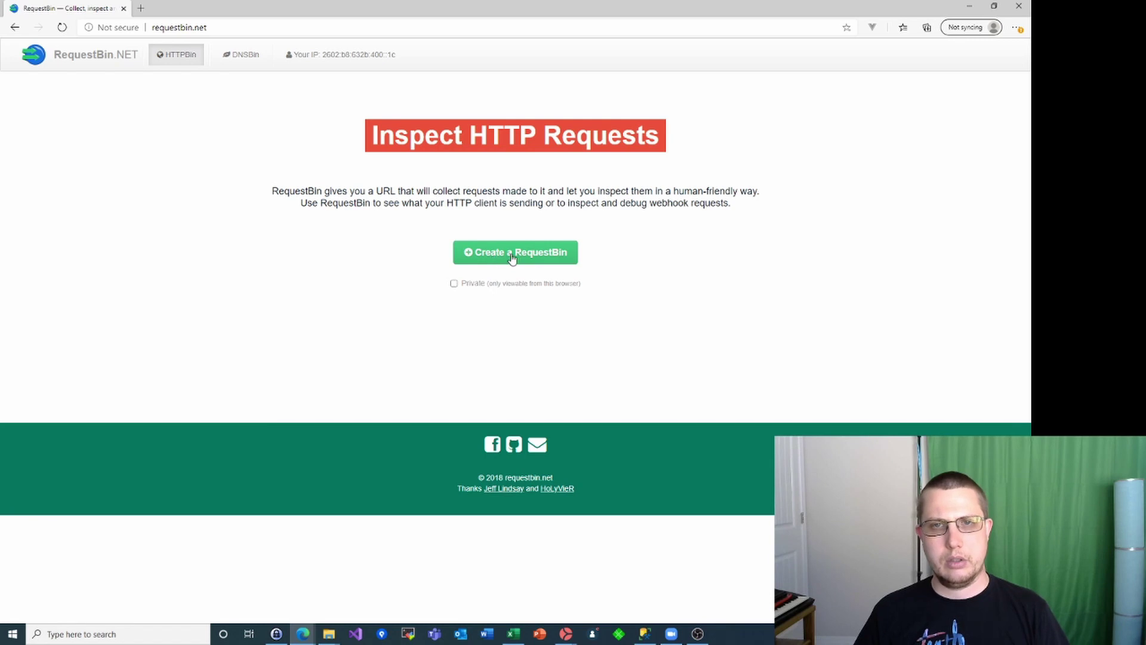
left_click(453, 283)
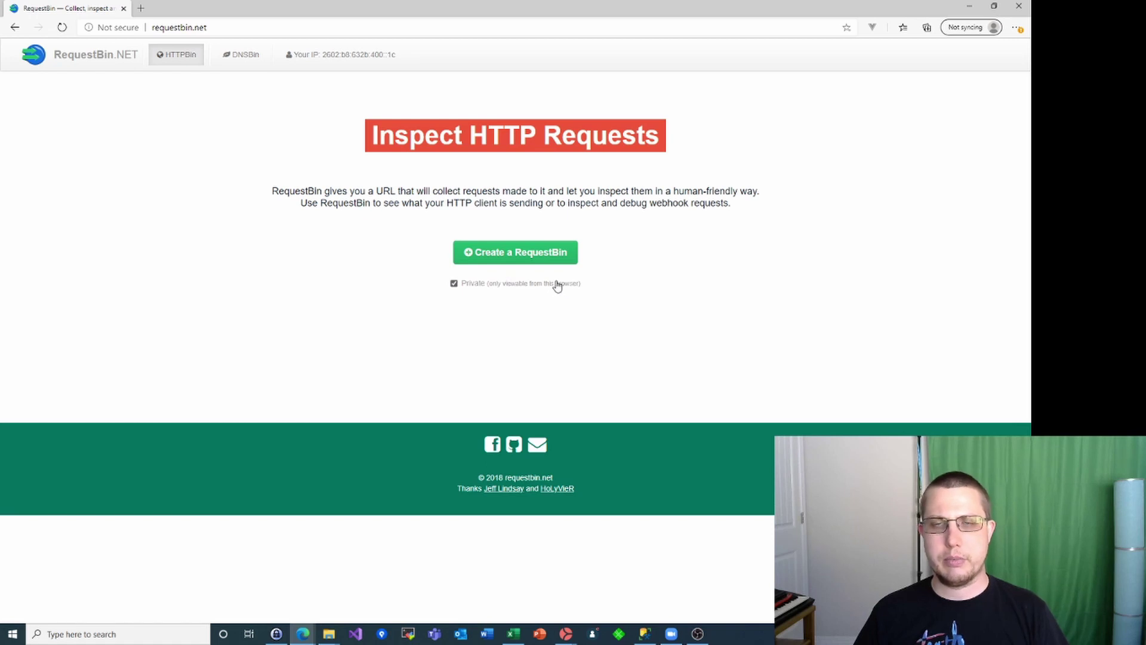
mouse_move(553, 286)
mouse_move(554, 284)
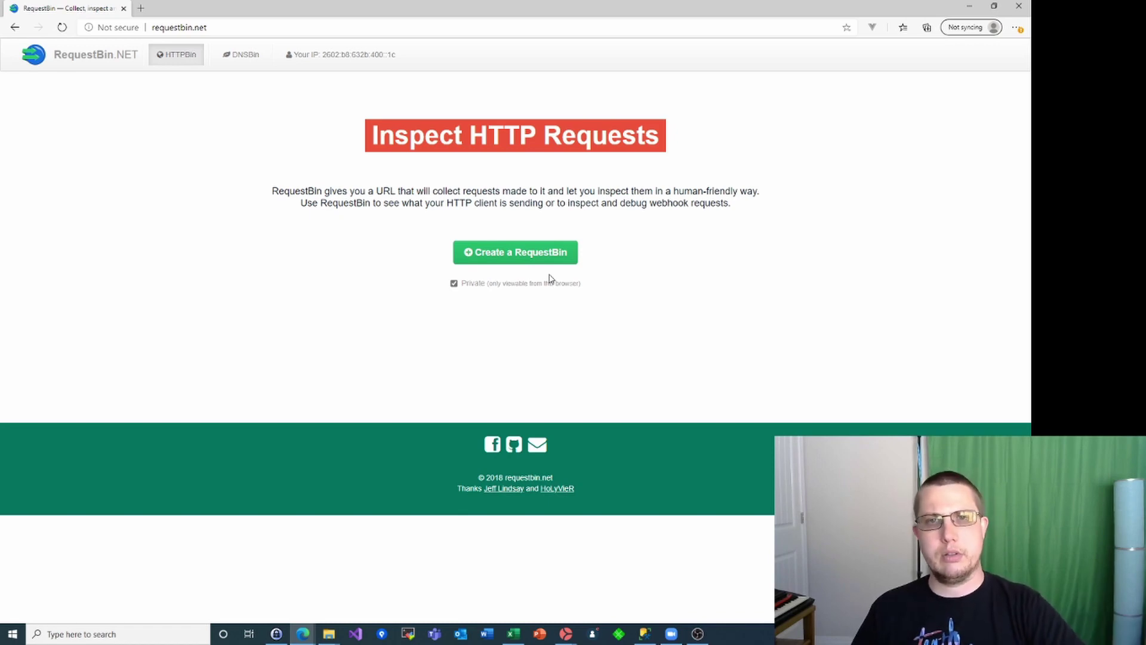
left_click(548, 261)
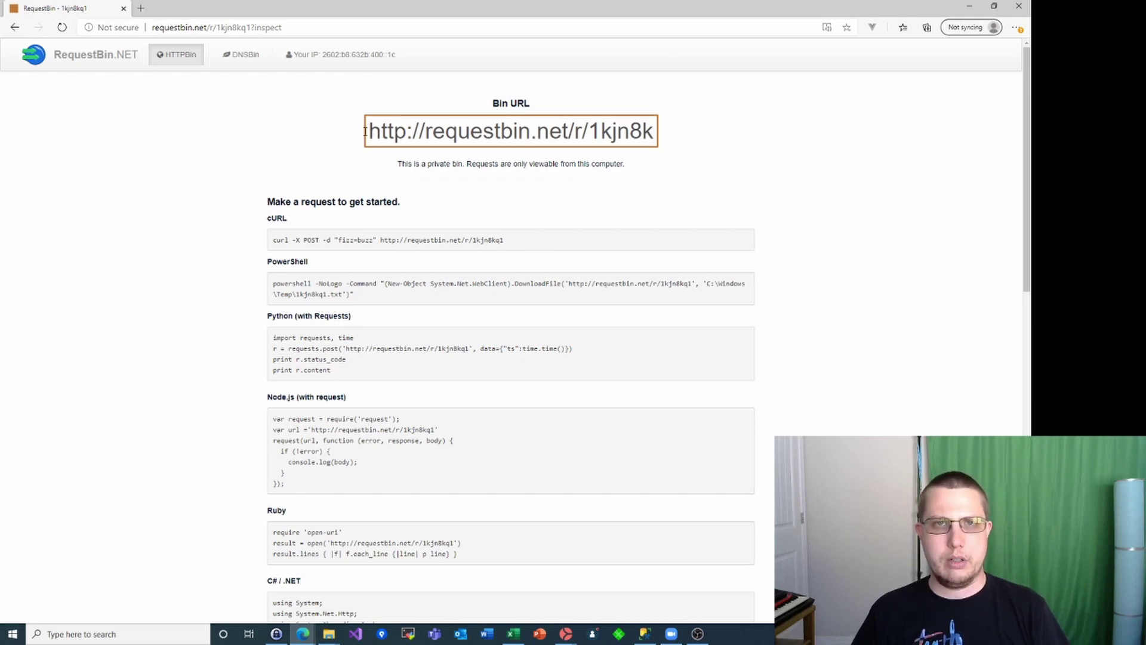
- Copy the new bin's full URL and look through the sample request code on its page
left_click_drag(365, 131, 660, 138)
key("ctrl+c")
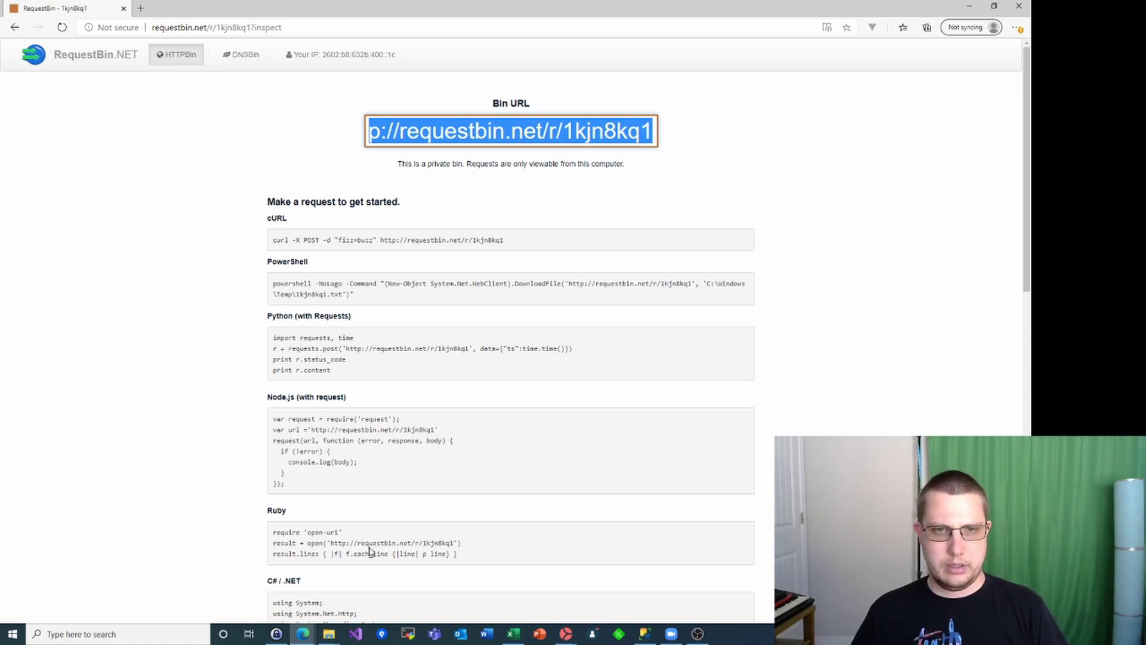
scroll(746, 354, "down", 3)
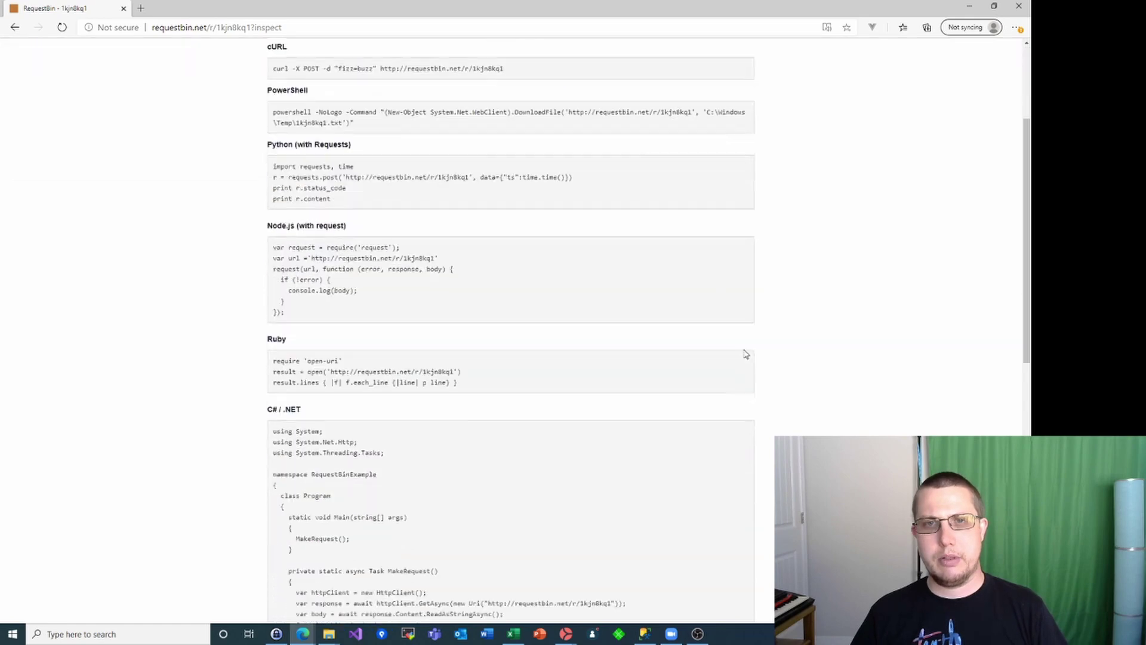
scroll(745, 354, "down", 10)
scroll(745, 355, "up", 7)
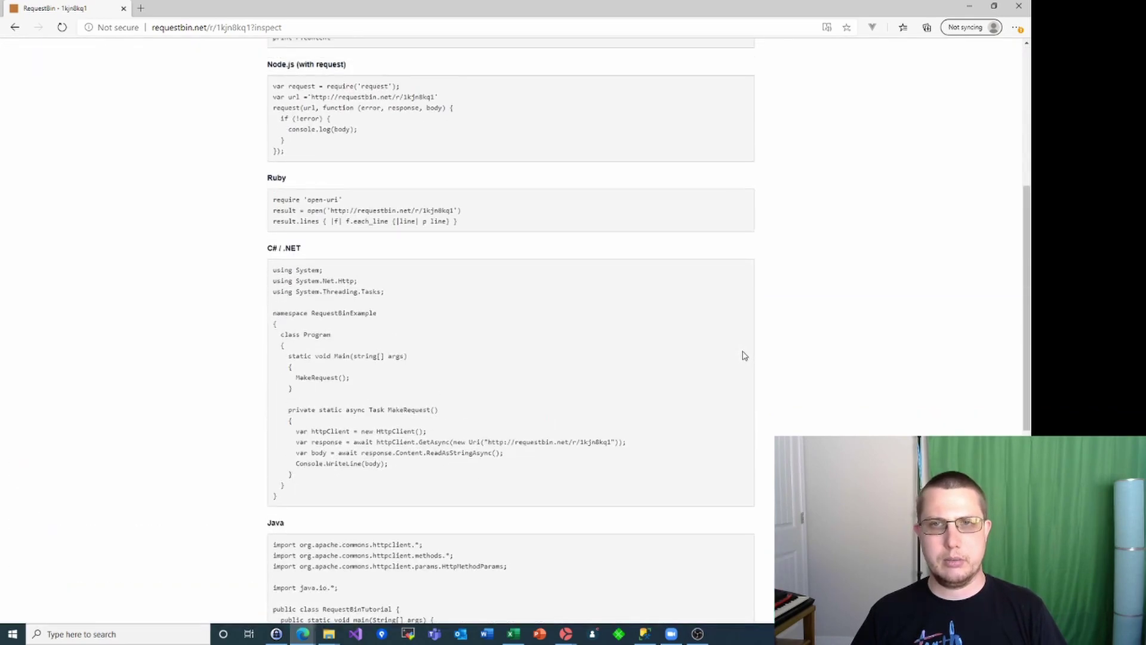
scroll(744, 355, "up", 6)
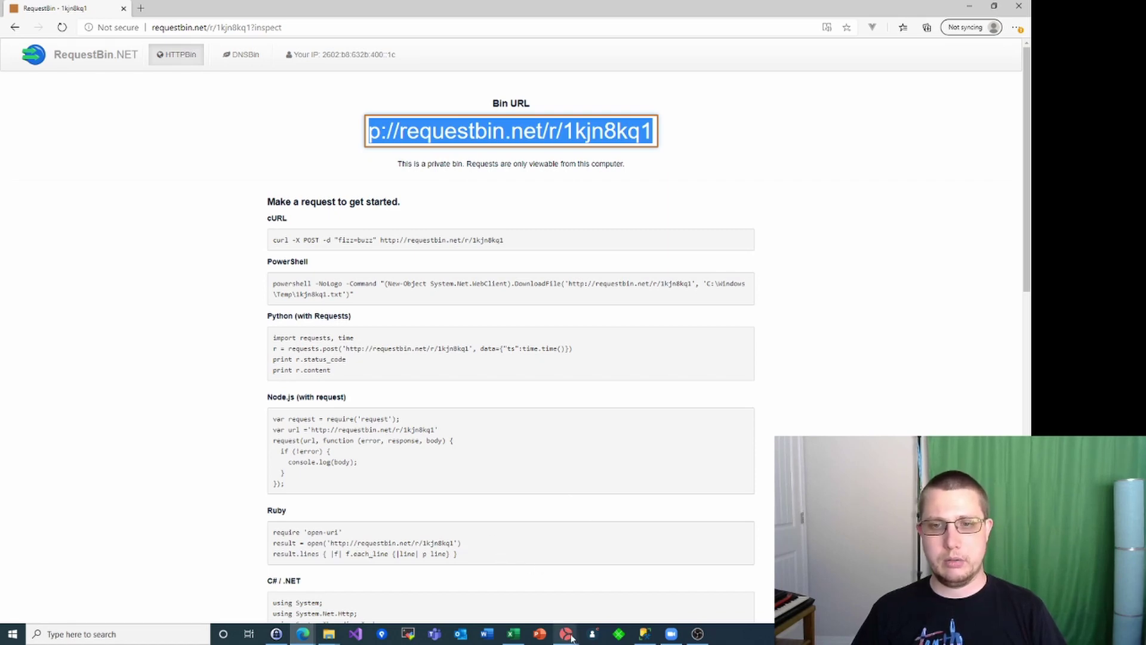
mouse_move(572, 637)
left_click(624, 579)
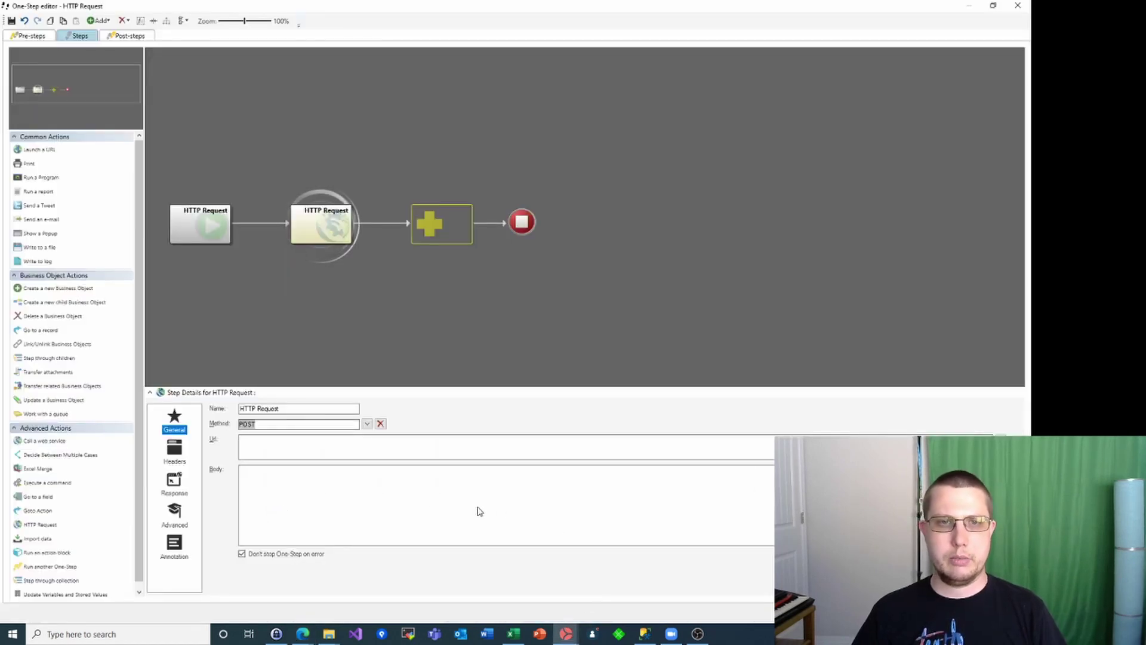
left_click(333, 456)
key("ctrl+v")
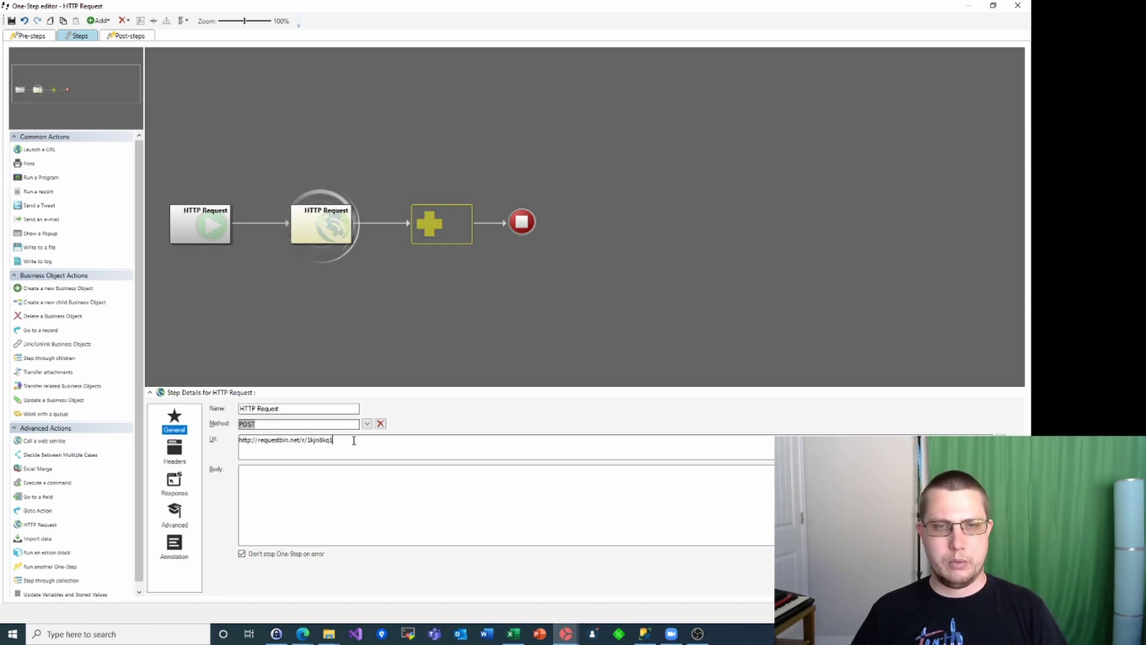
- Look through the categories of insertable values, such as system functions and variables, offered for the request's URL and body
right_click(354, 440)
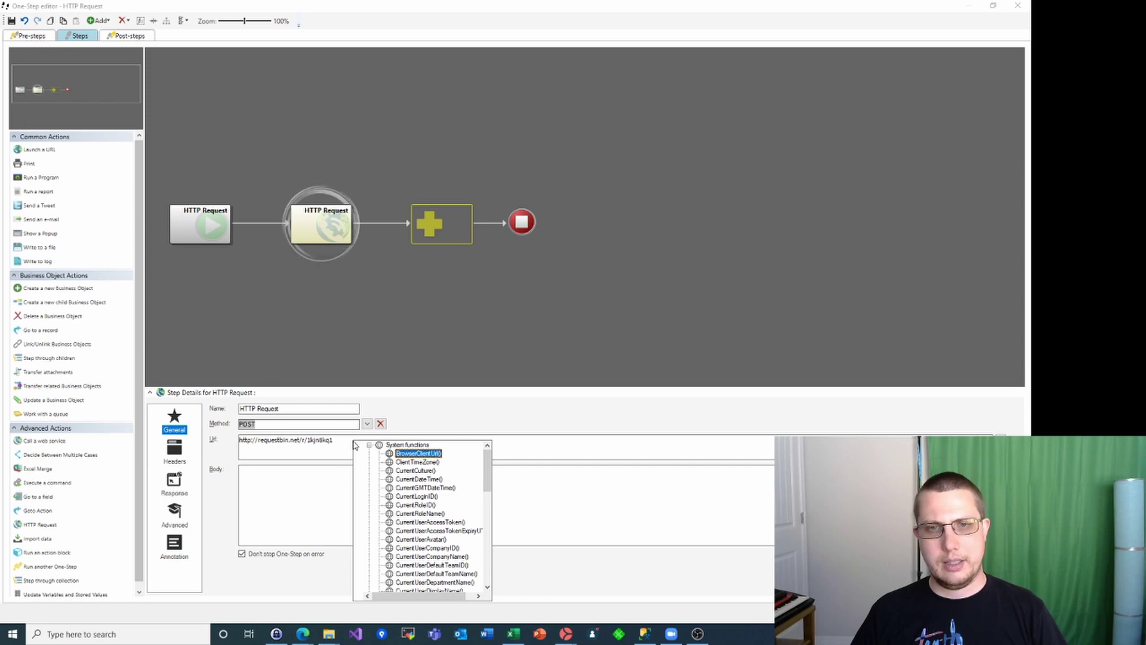
left_click(369, 445)
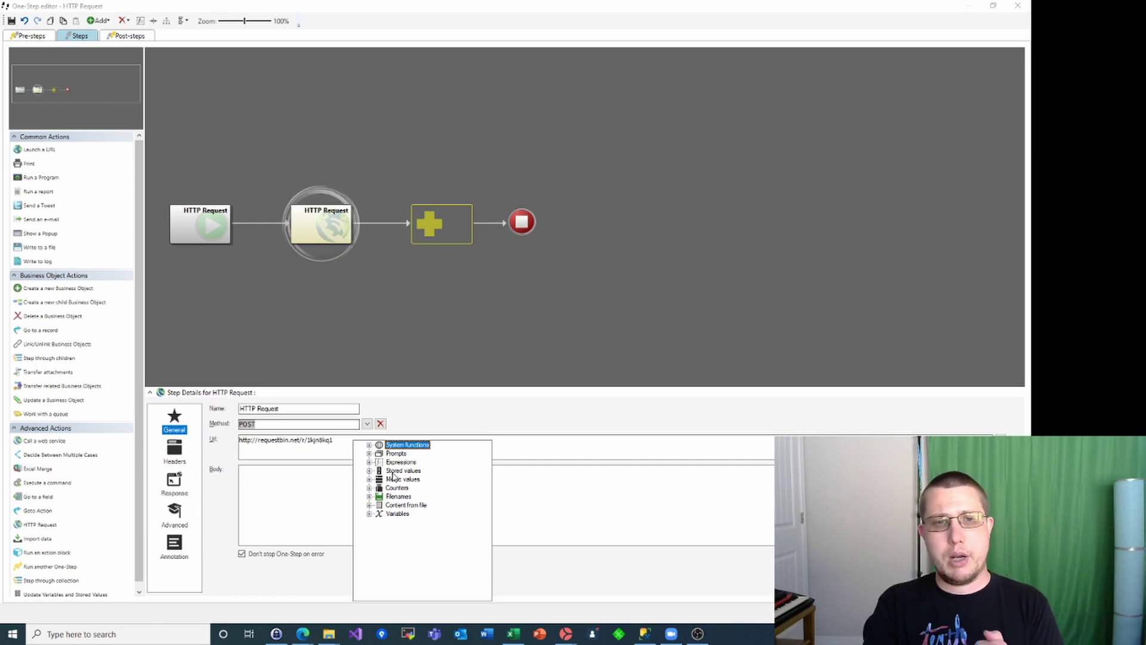
left_click(337, 483)
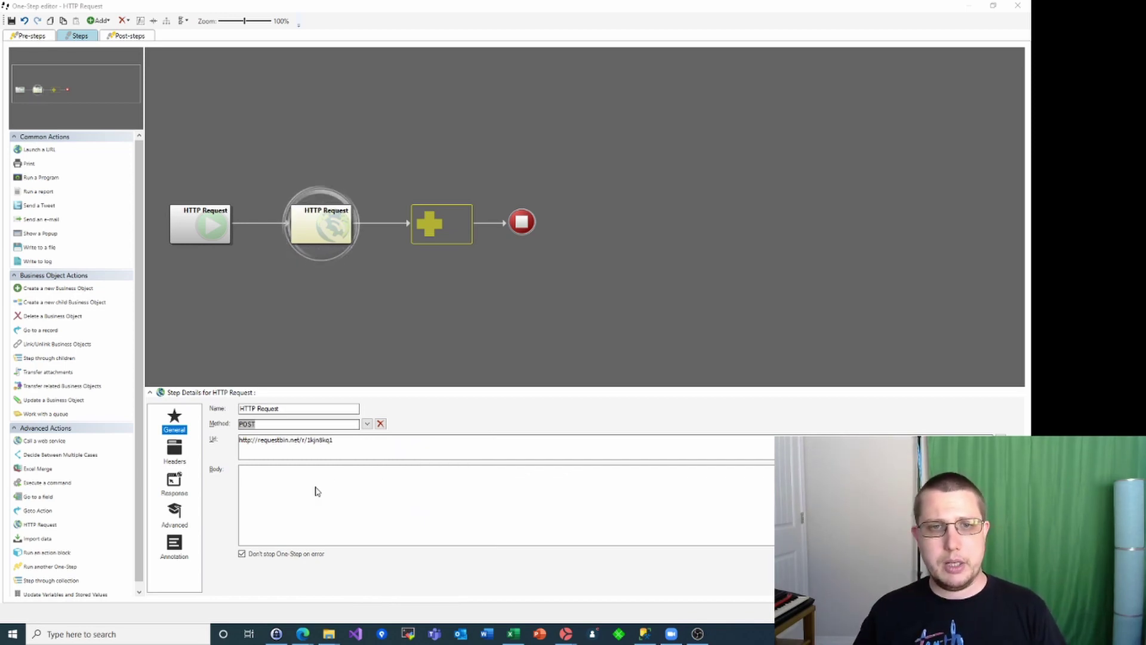
right_click(299, 471)
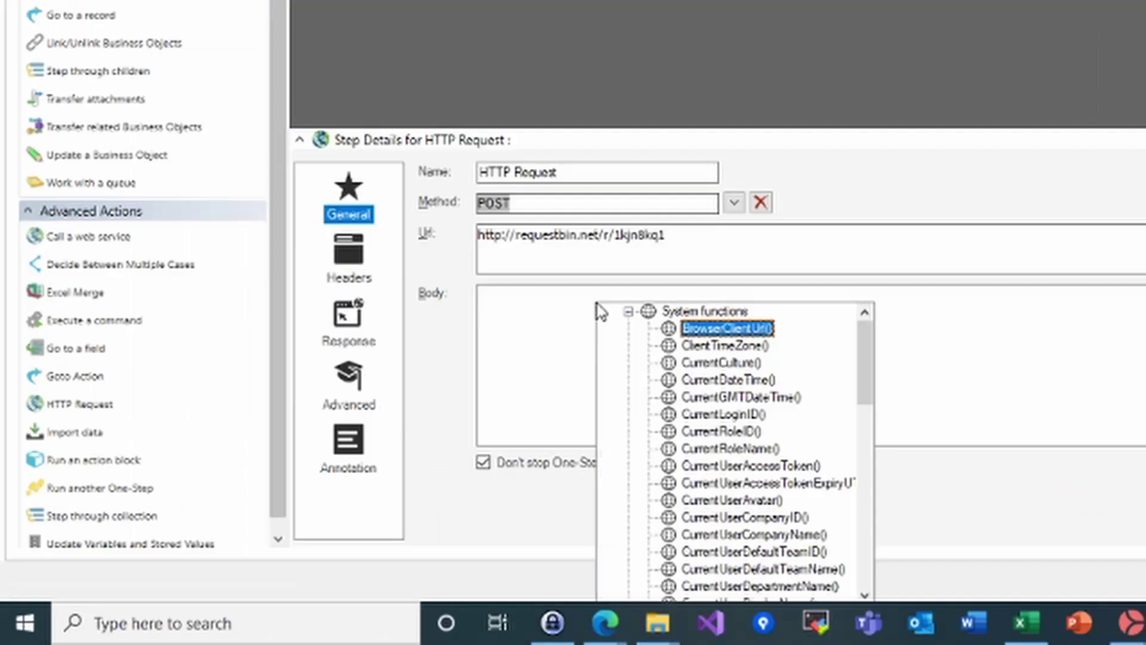
left_click(627, 312)
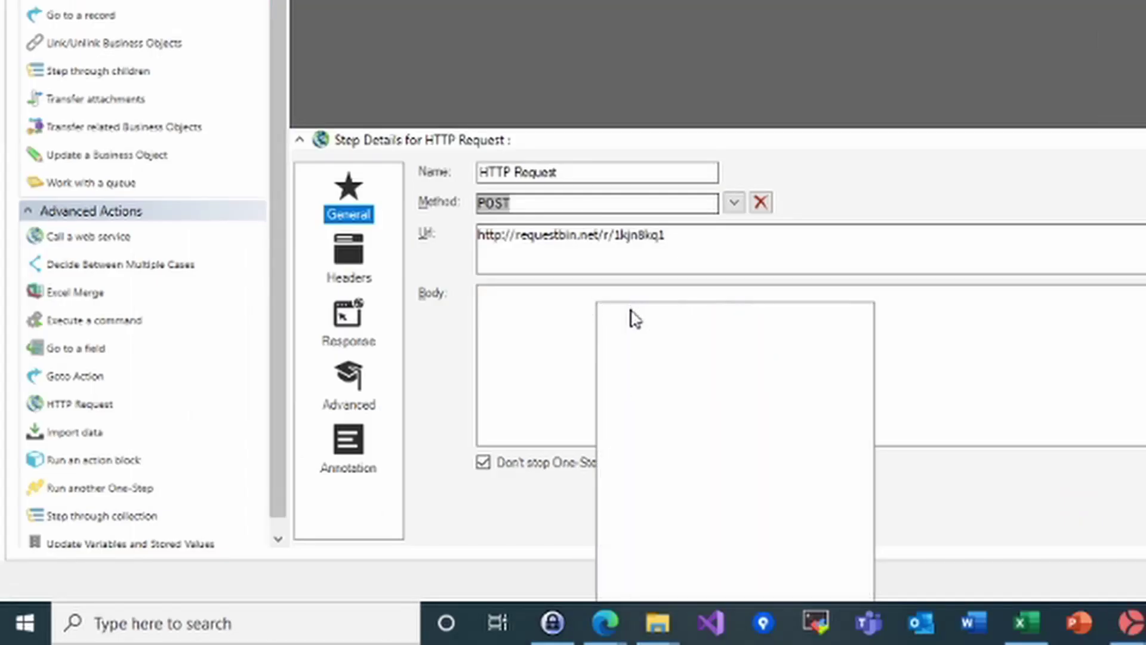
left_click(564, 315)
- Write a JSON object on separate lines in the request body, with a "CurrentDate" key and an opening quote for its value
left_click(547, 299)
type("{")
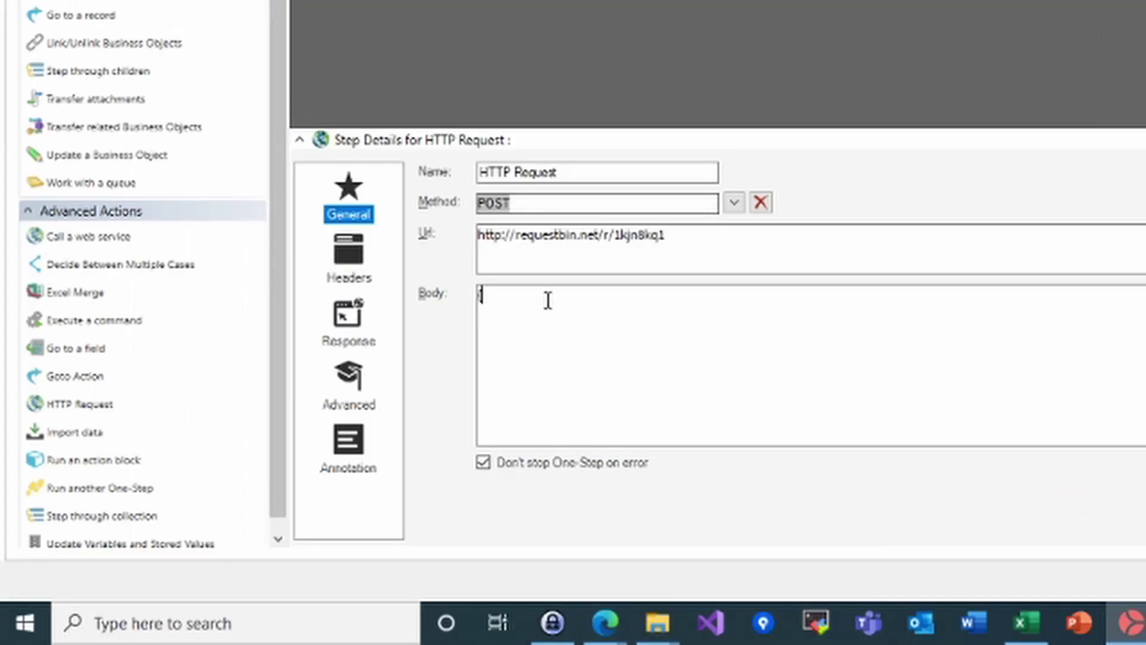
key("Return")
key("Return")
type("}")
key("Up")
type("\"CurrentDate\":\"")
- Insert the CurrentDateTime() system function as the value of "CurrentDate" in the JSON body
right_click(571, 311)
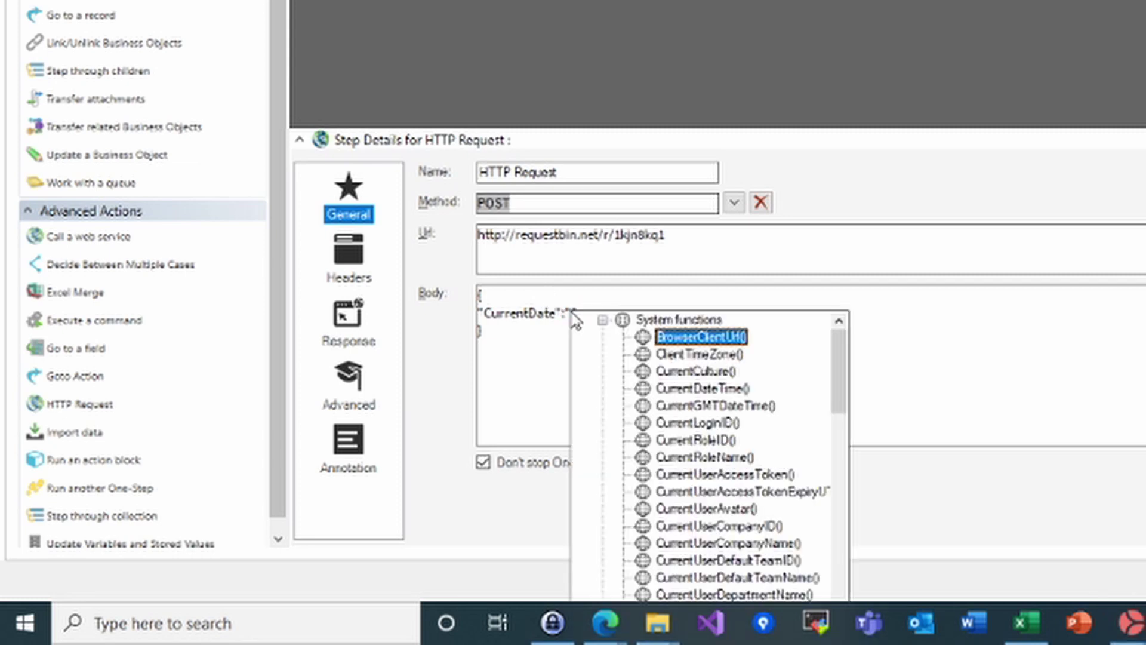
left_click(665, 389)
double_click(667, 389)
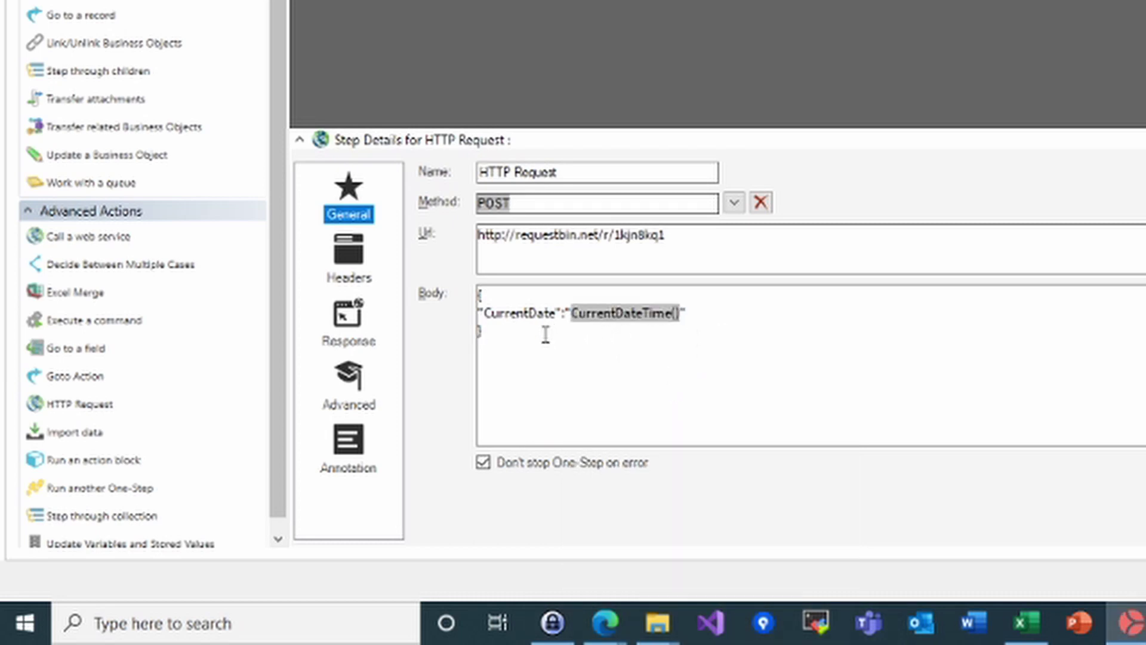
- Add a request header with the key Content-Type and the value application/json
left_click(349, 260)
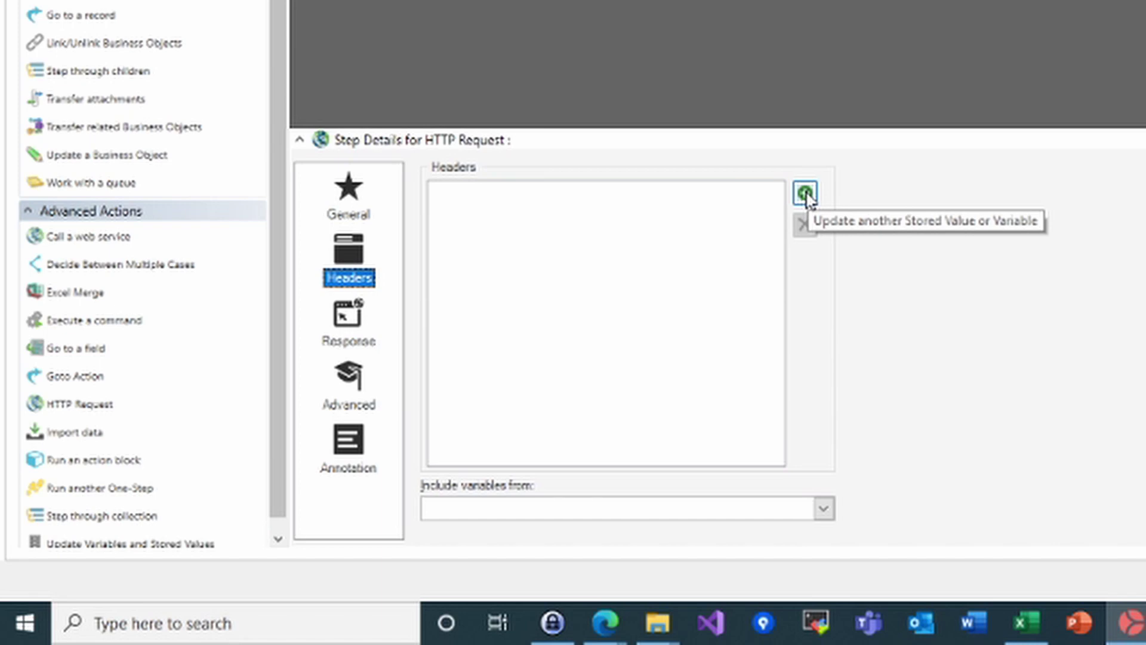
left_click(805, 193)
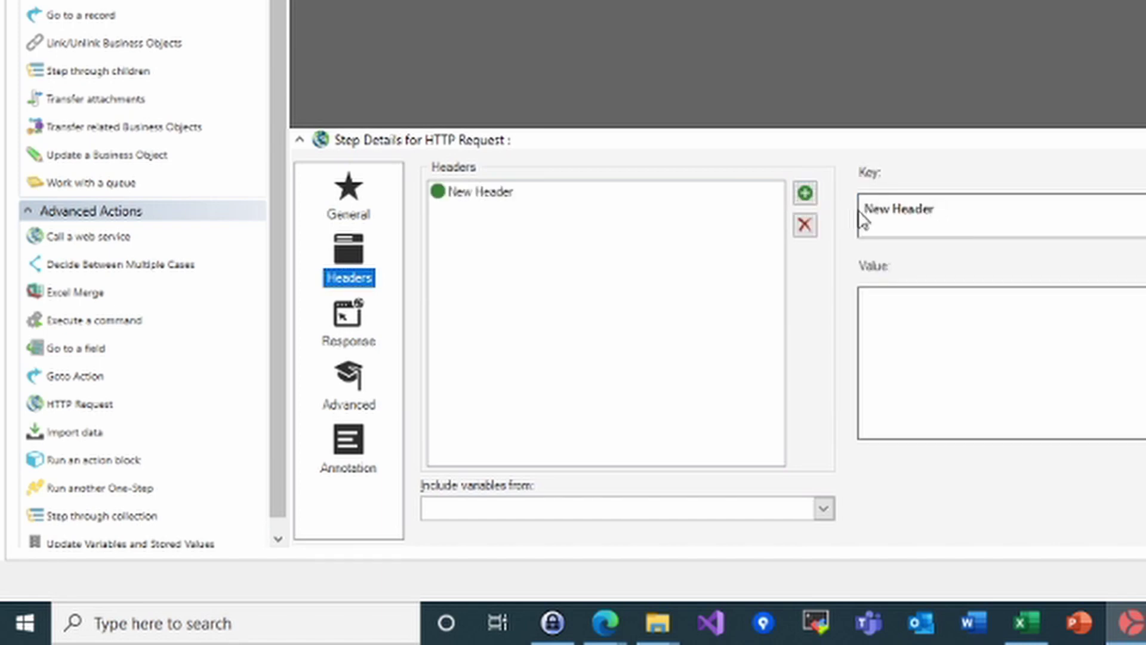
key("BackSpace")
key("BackSpace")
key("BackSpace")
key("BackSpace")
key("BackSpace")
key("BackSpace")
key("BackSpace")
key("BackSpace")
key("BackSpace")
key("BackSpace")
type("Content-Type")
left_click(901, 310)
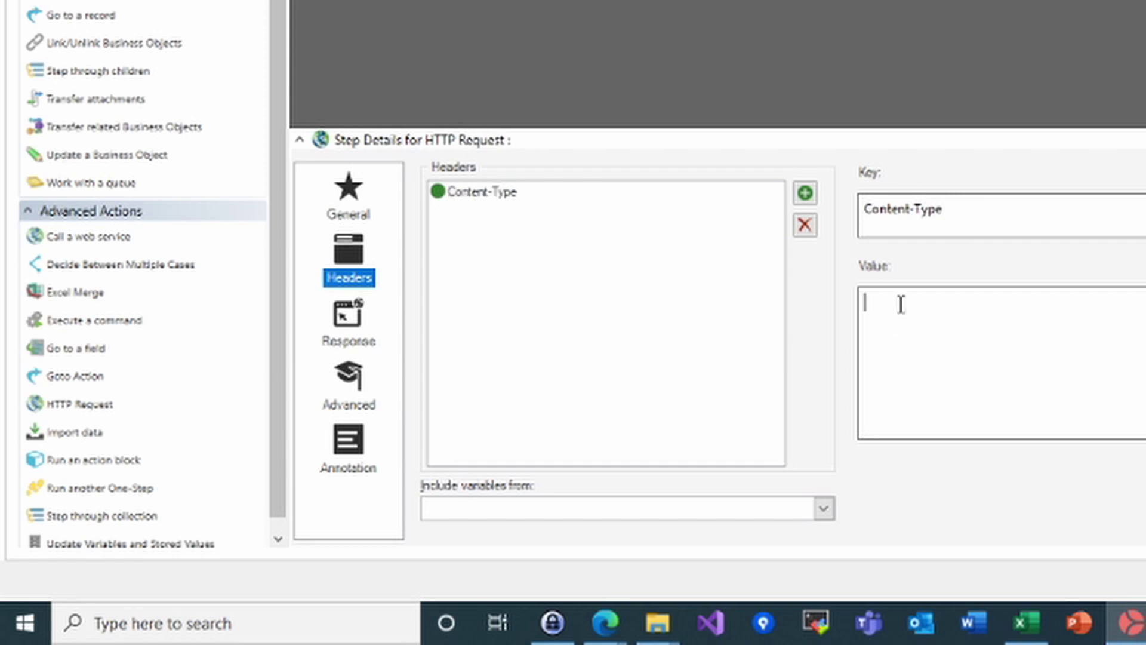
type("application/json")
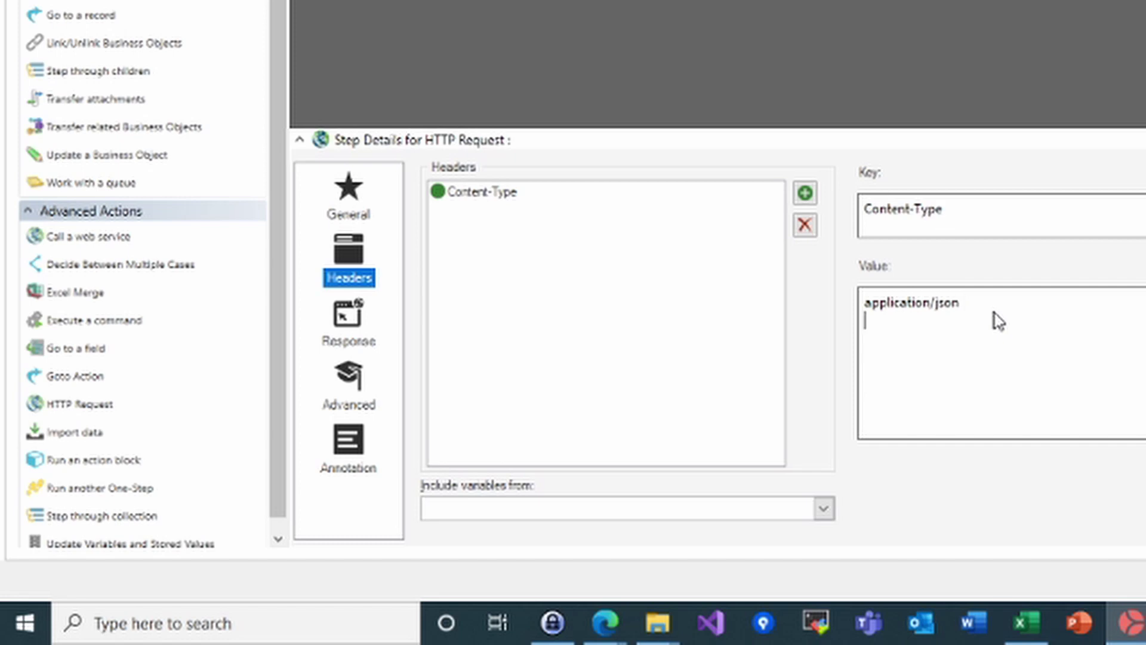
type("text")
type("/xml")
key("BackSpace")
key("BackSpace")
key("BackSpace")
key("BackSpace")
key("BackSpace")
key("BackSpace")
key("BackSpace")
key("BackSpace")
type("text/plain")
key("BackSpace")
key("BackSpace")
key("BackSpace")
key("BackSpace")
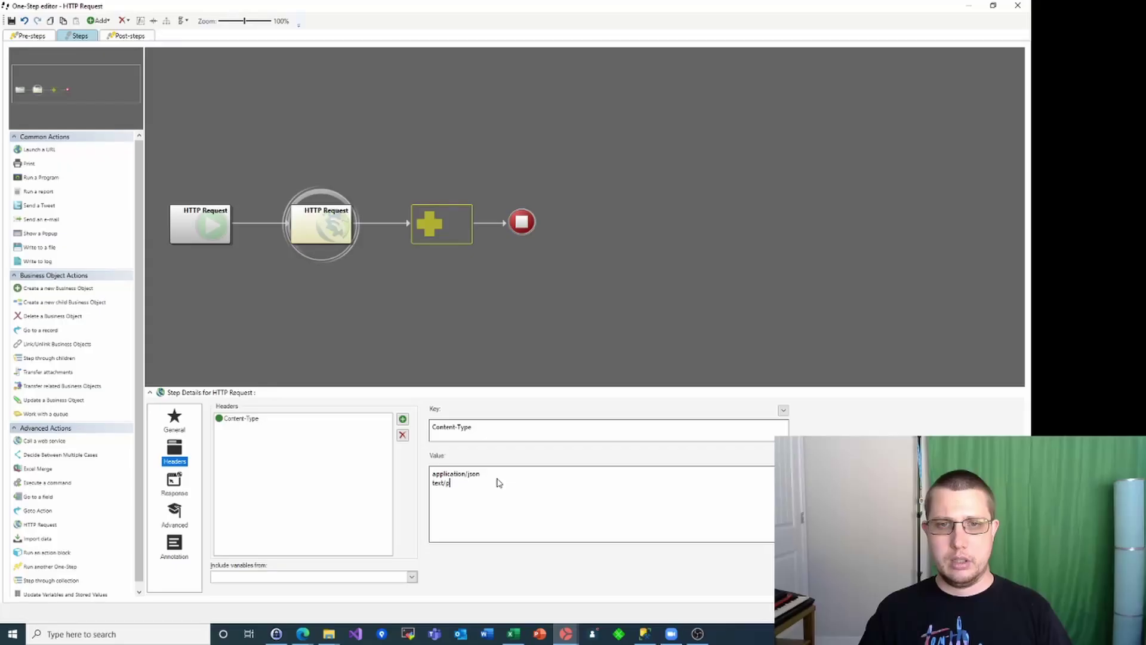
key("BackSpace")
key("BackSpace")
key("BackSpace")
key("BackSpace")
key("BackSpace")
key("BackSpace")
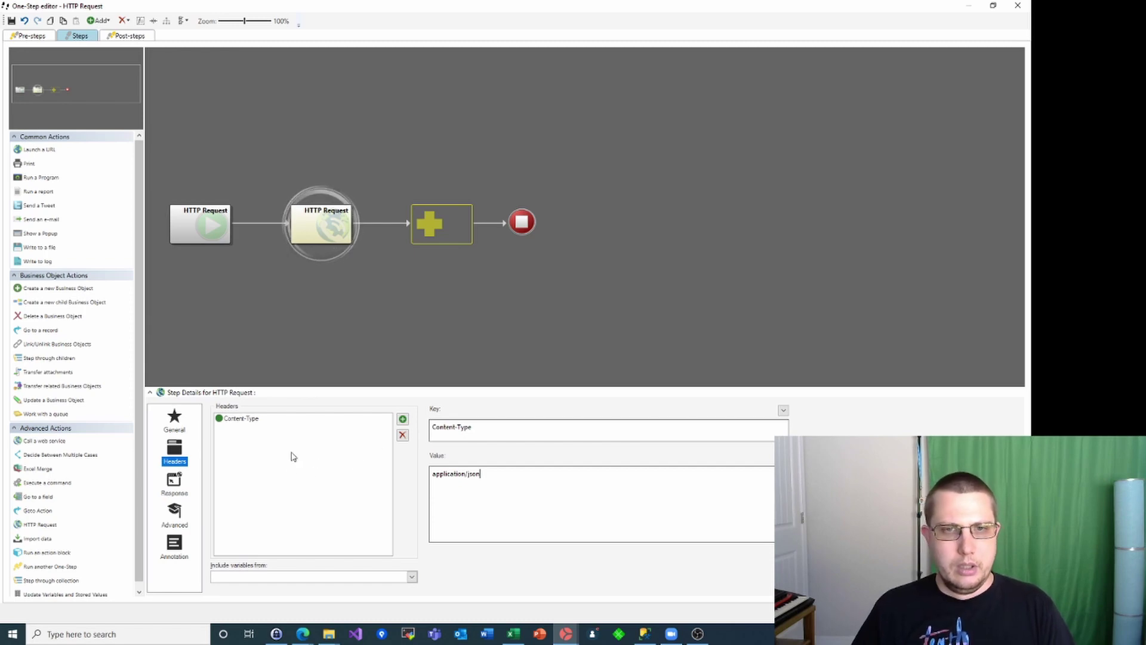
- Review the Response and Advanced settings of the HTTP Request action
left_click(172, 483)
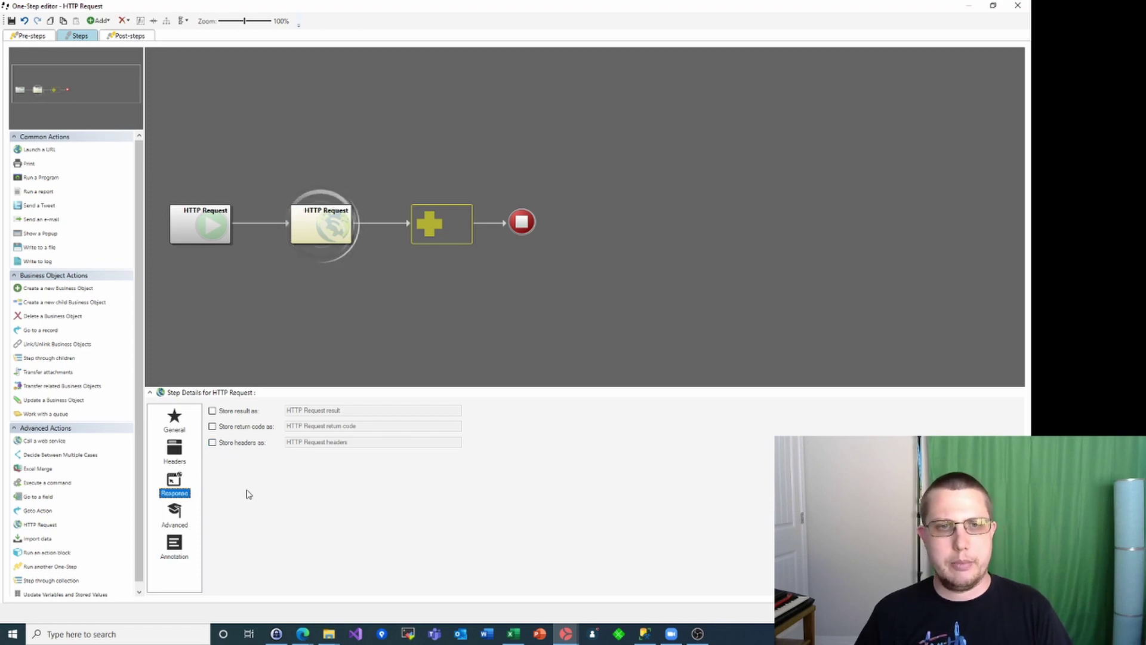
left_click(182, 516)
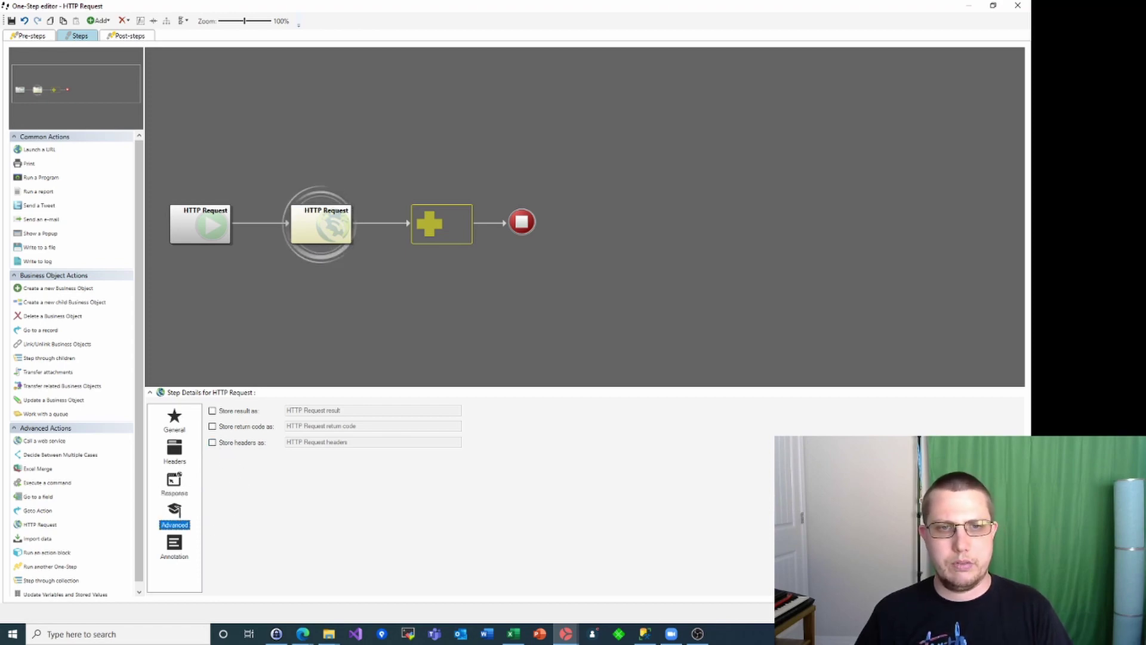
left_click(177, 493)
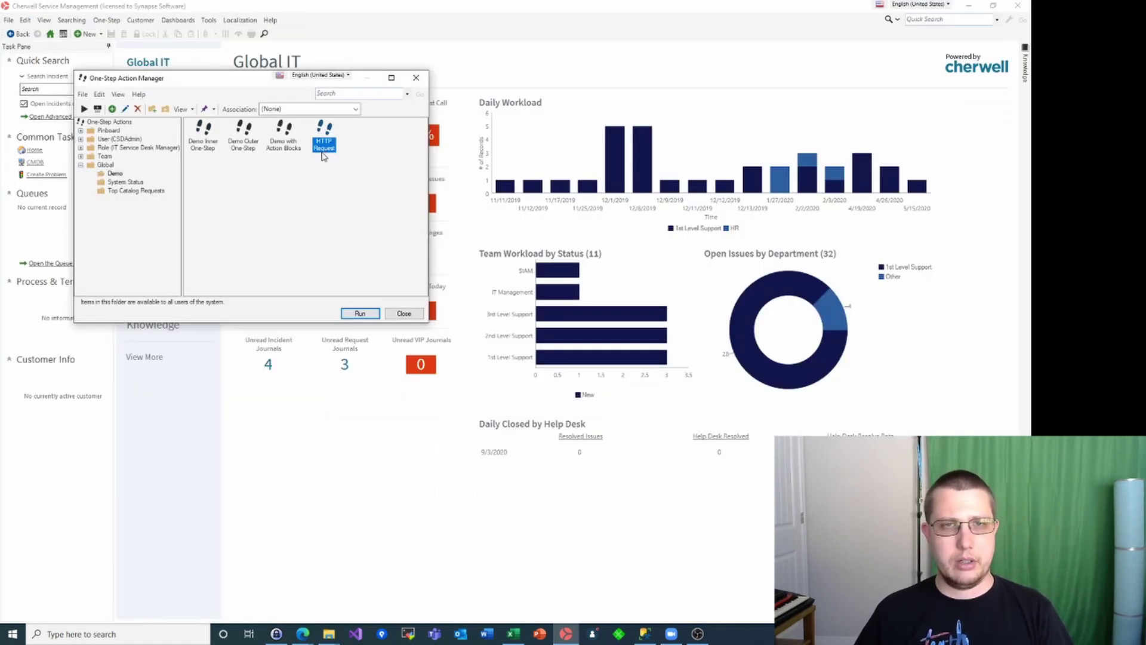
- Run the HTTP Request One-Step, switch to the RequestBin page in Edge and reload it
left_click(360, 313)
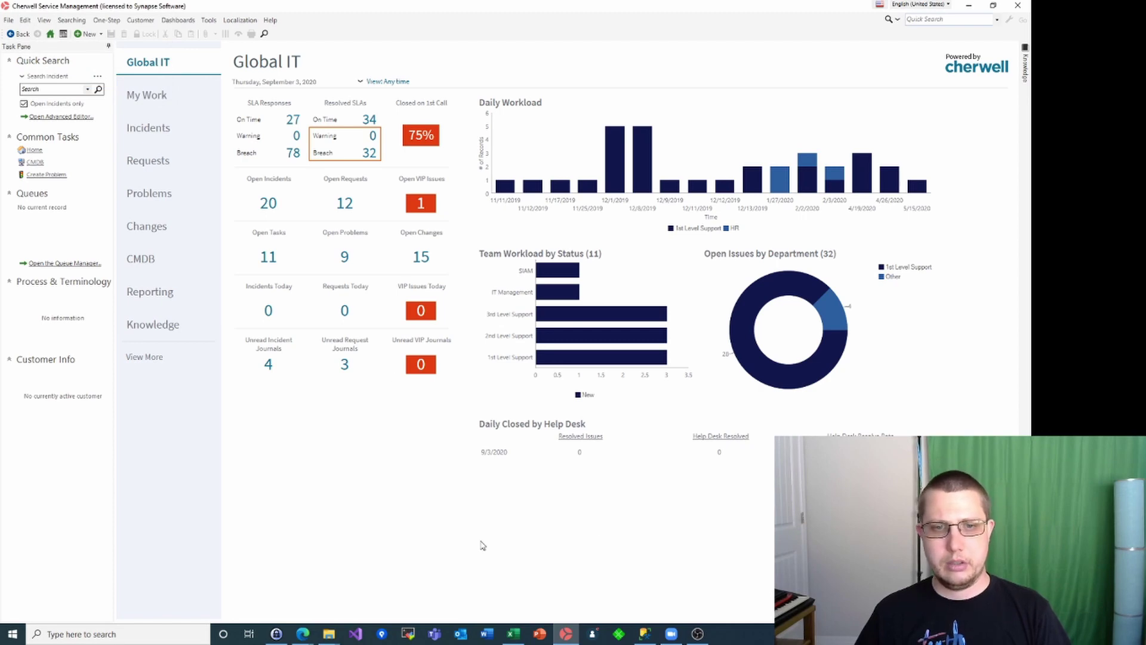
mouse_move(306, 636)
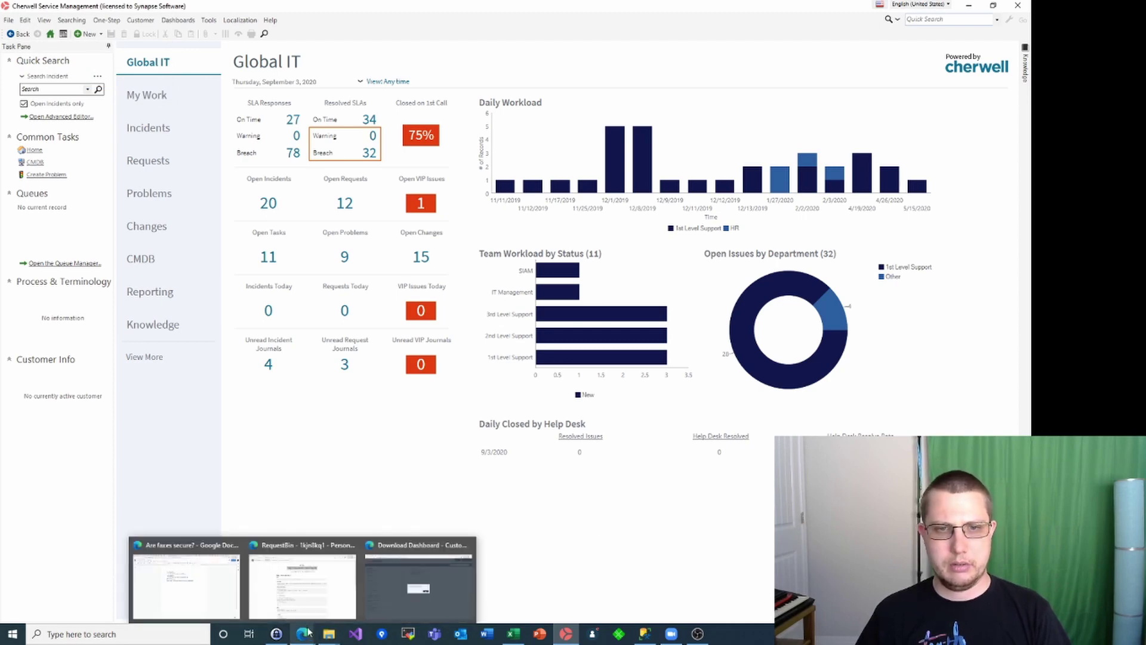
left_click(310, 597)
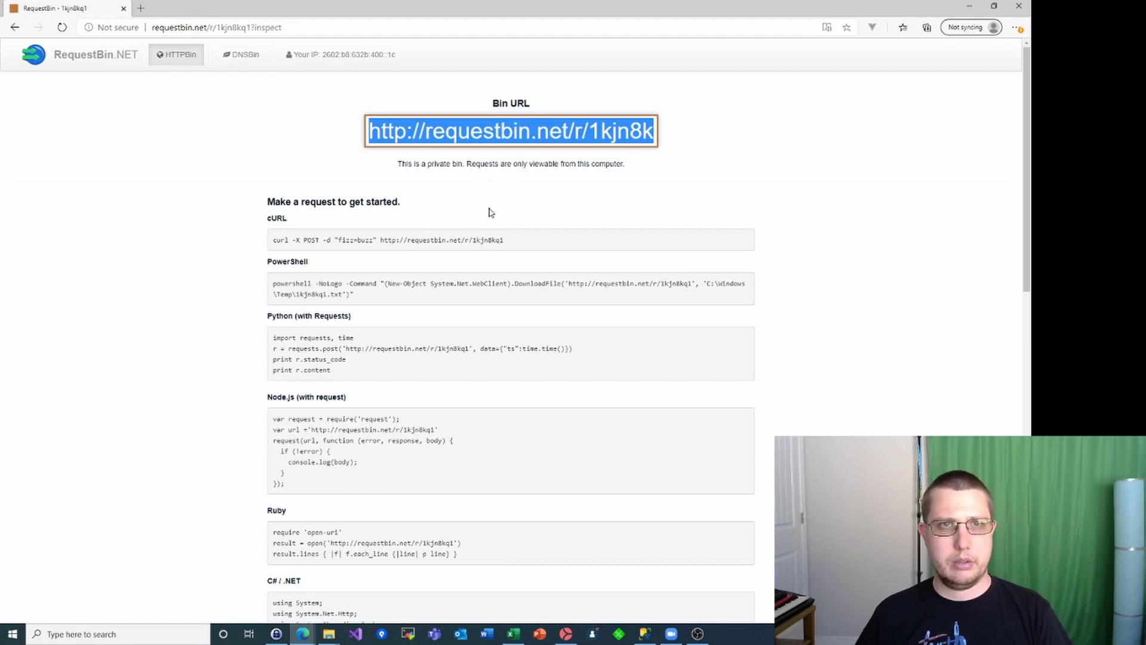
scroll(489, 213, "down", 13)
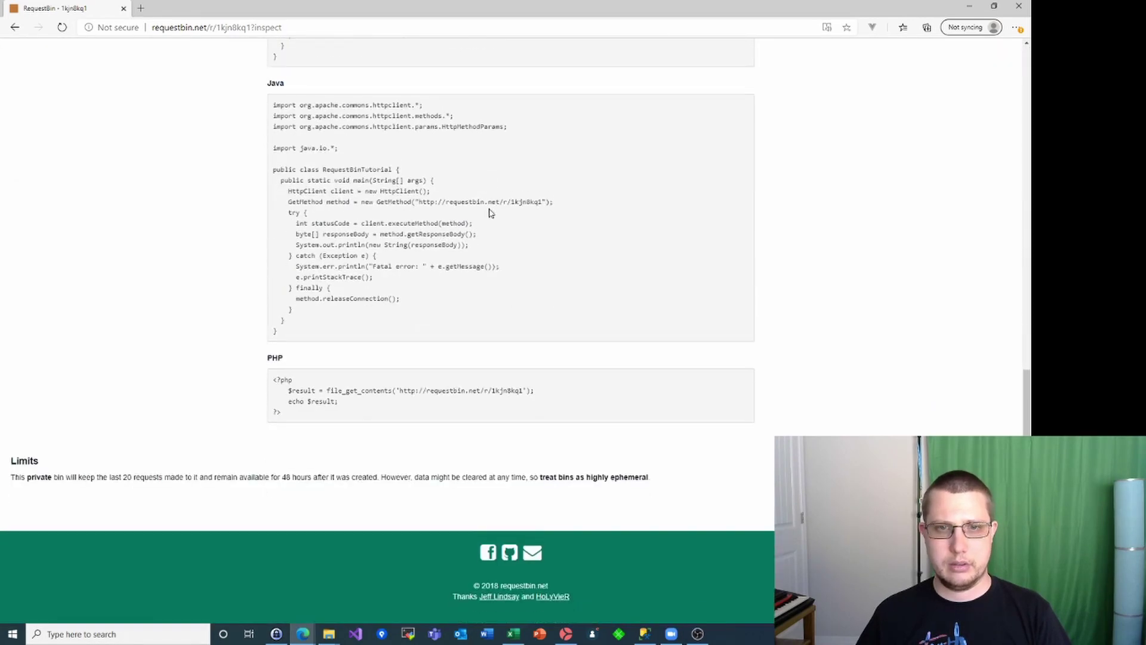
scroll(489, 209, "up", 11)
scroll(489, 207, "up", 2)
left_click(336, 28)
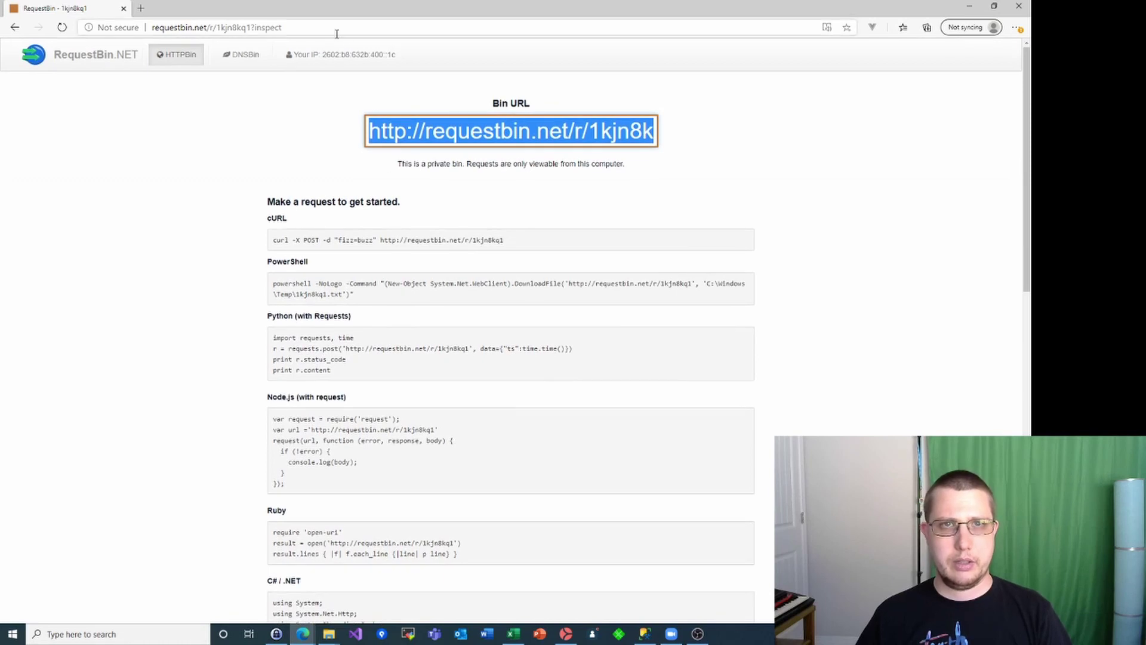
key("Return")
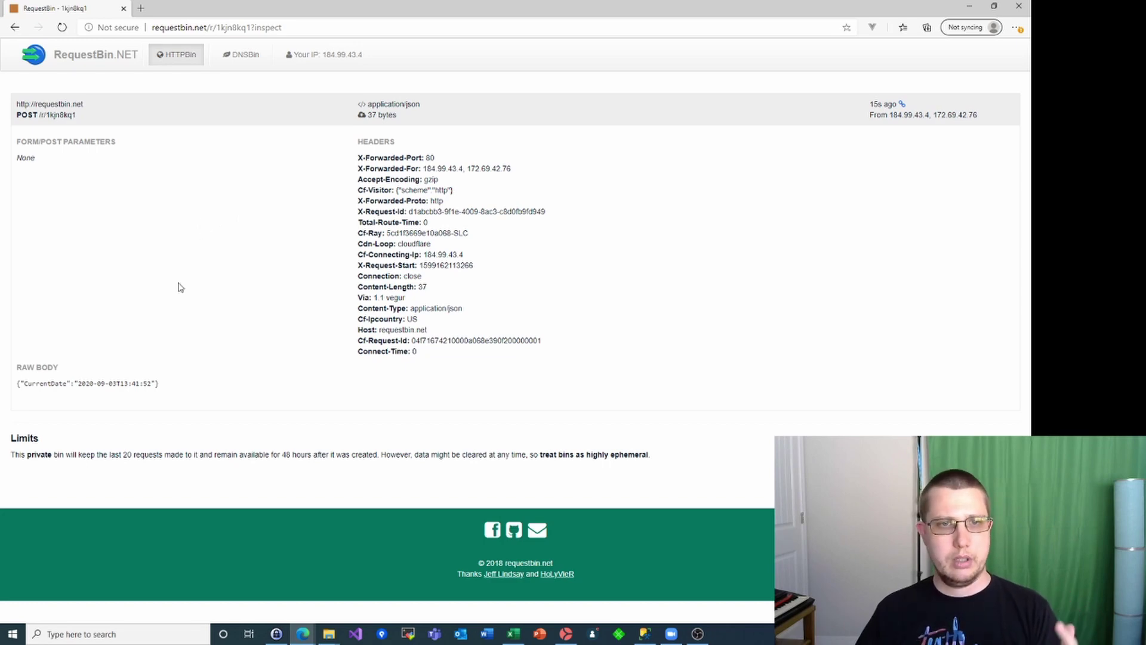
- Inspect the received request's raw body, its CurrentDate value and its content type on the RequestBin page
left_click_drag(14, 386, 166, 389)
left_click(166, 389)
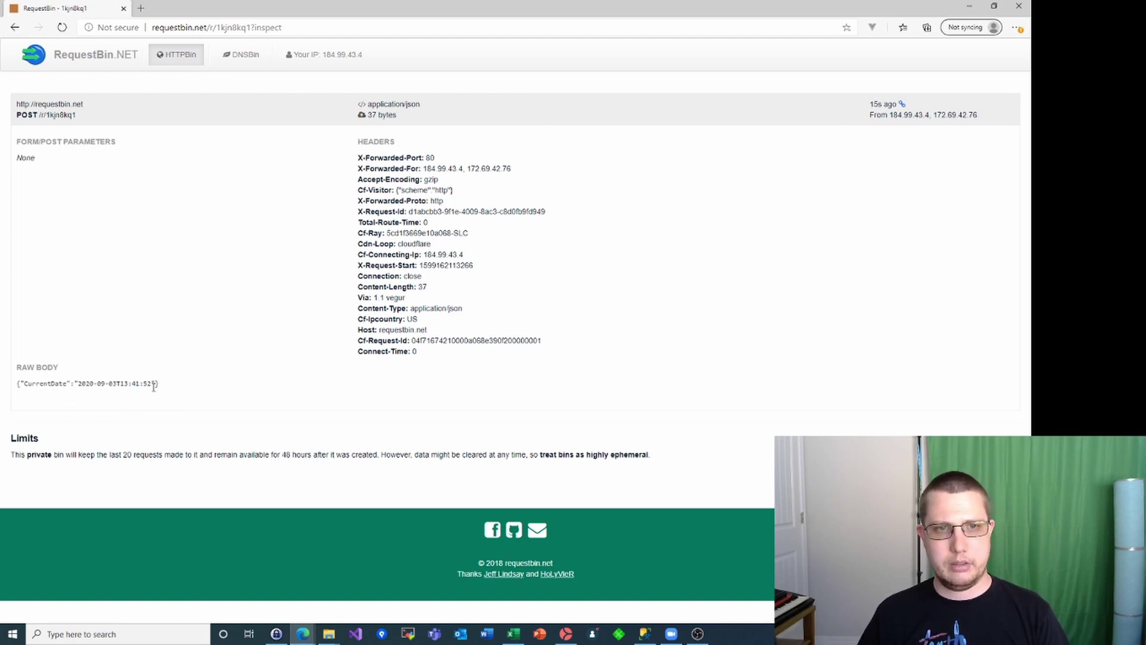
left_click_drag(155, 385, 78, 386)
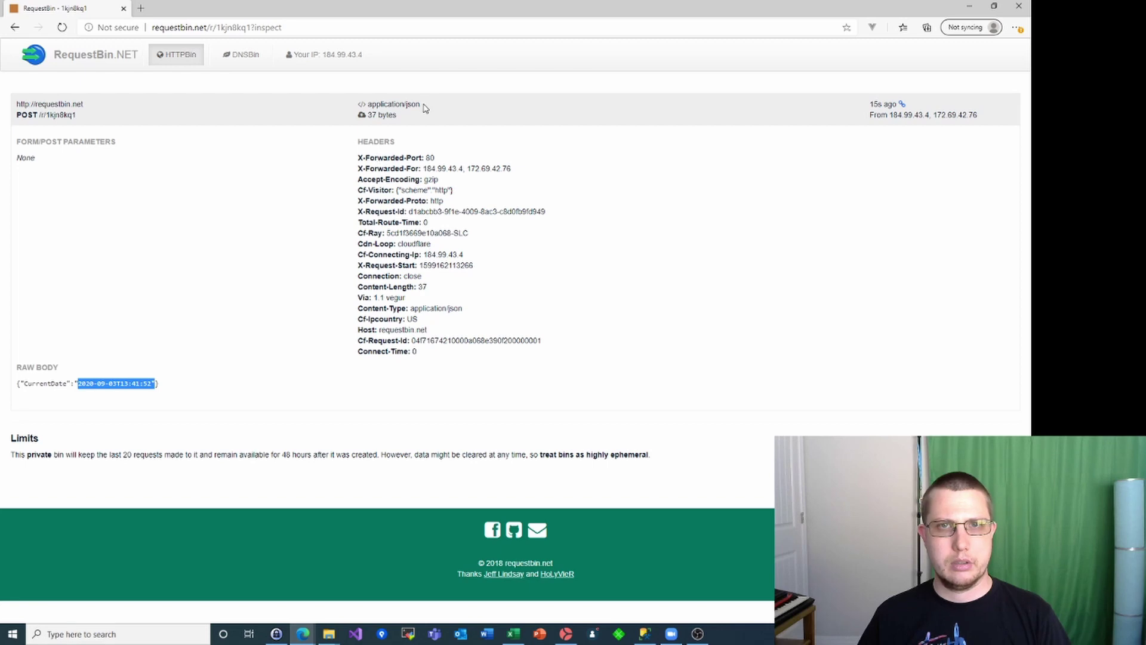
left_click_drag(421, 105, 367, 105)
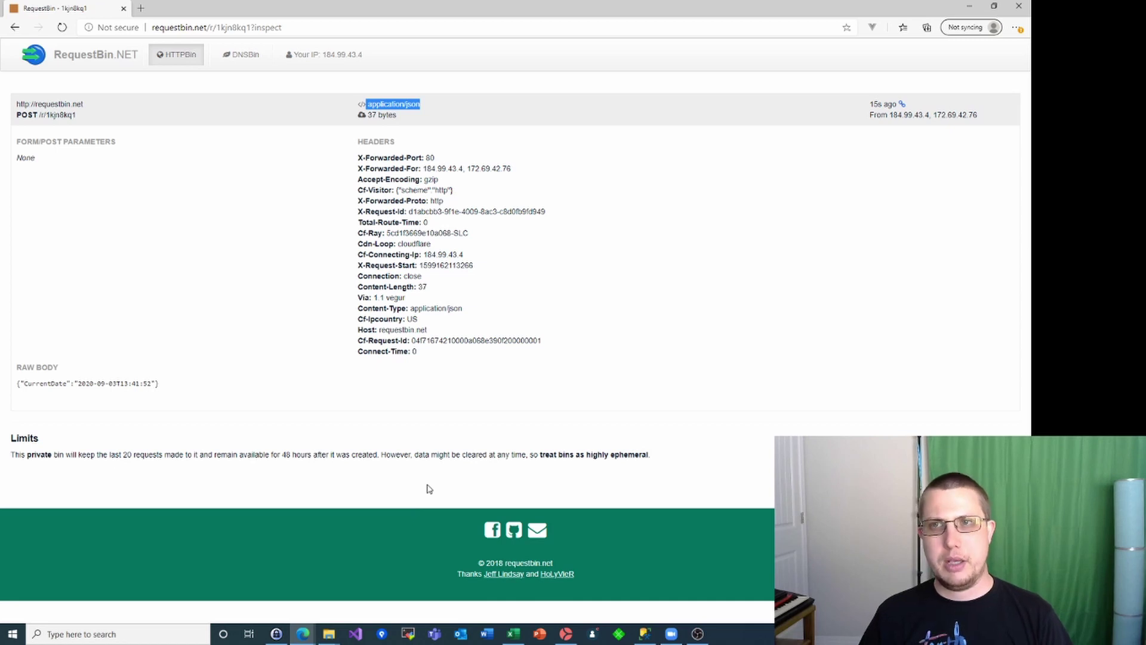
- Switch back to Cherwell, open the HTTP Request One-Step for editing and select its HTTP Request action
left_click(565, 633)
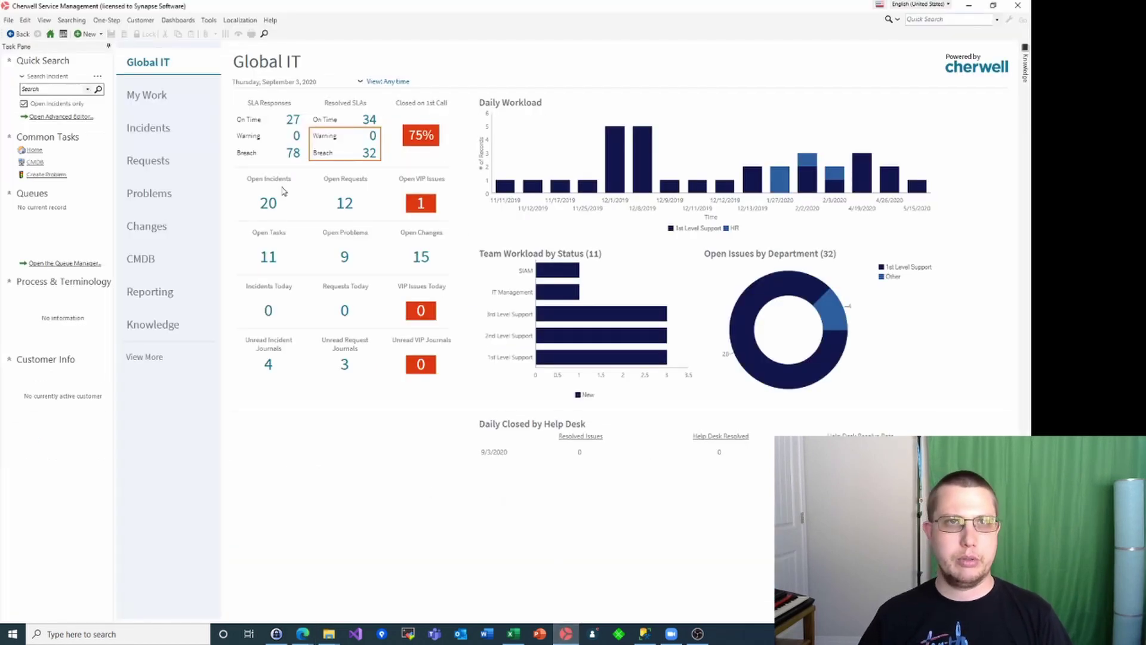
left_click(113, 20)
left_click(113, 21)
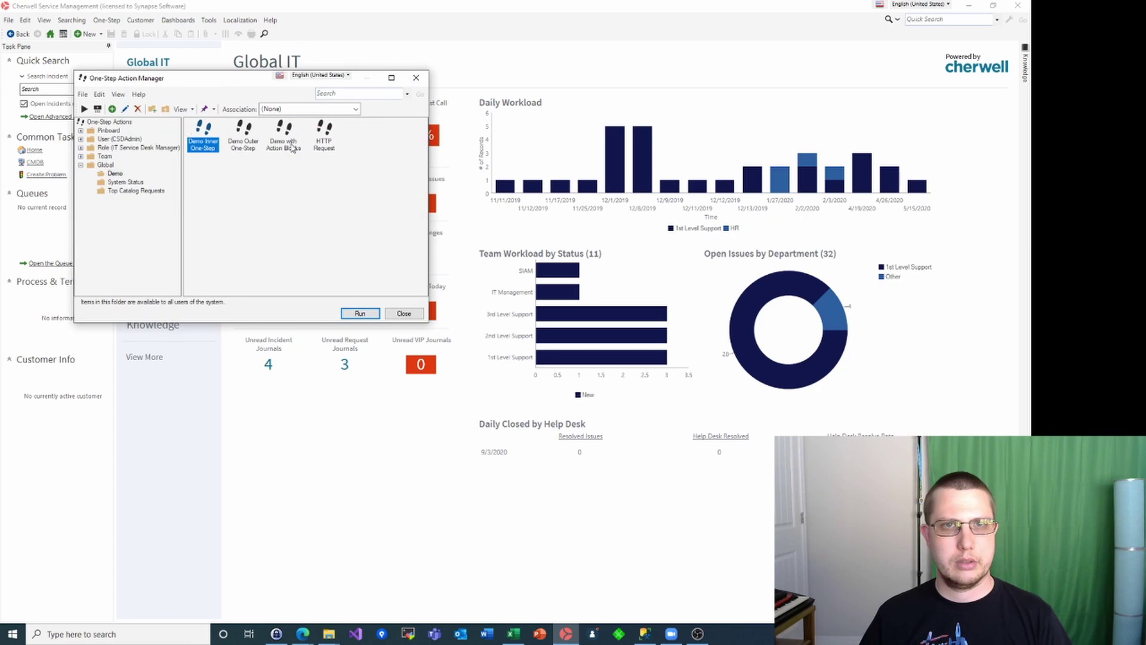
left_click(317, 143)
left_click(124, 109)
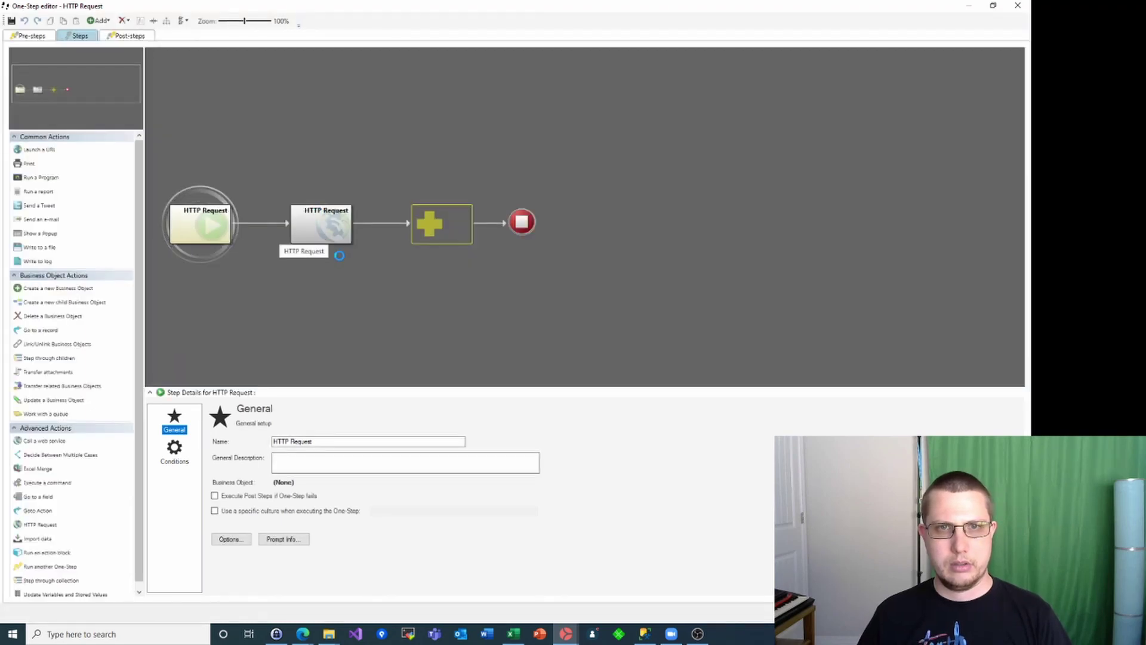
left_click(344, 258)
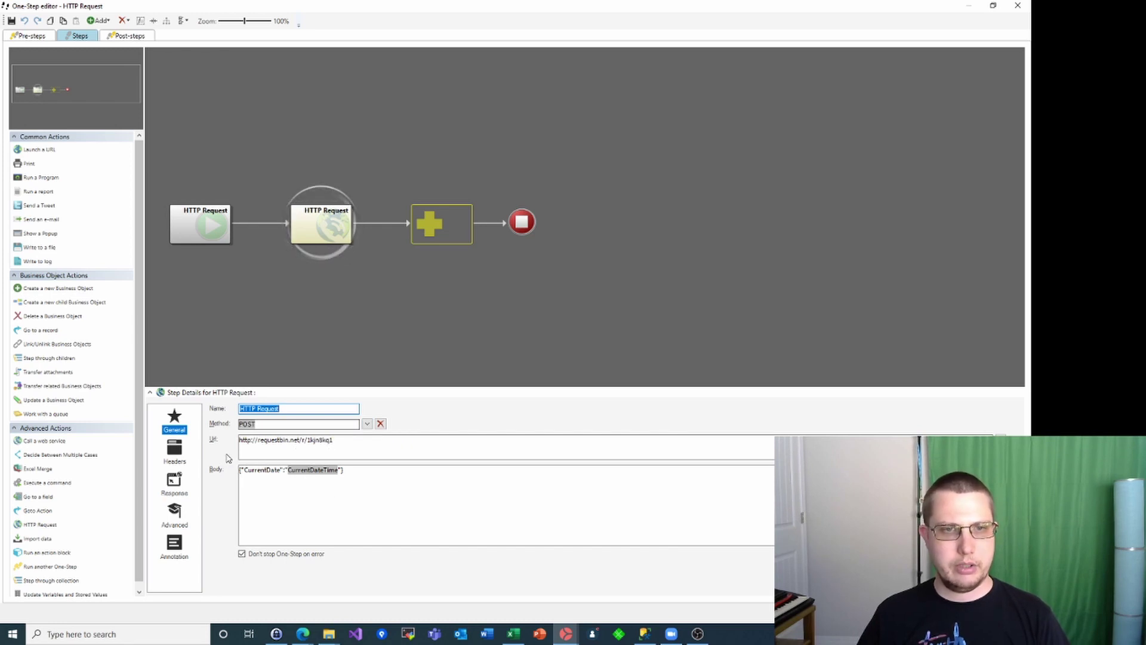
- Add a second request header with the key X-Access-Token
left_click(175, 454)
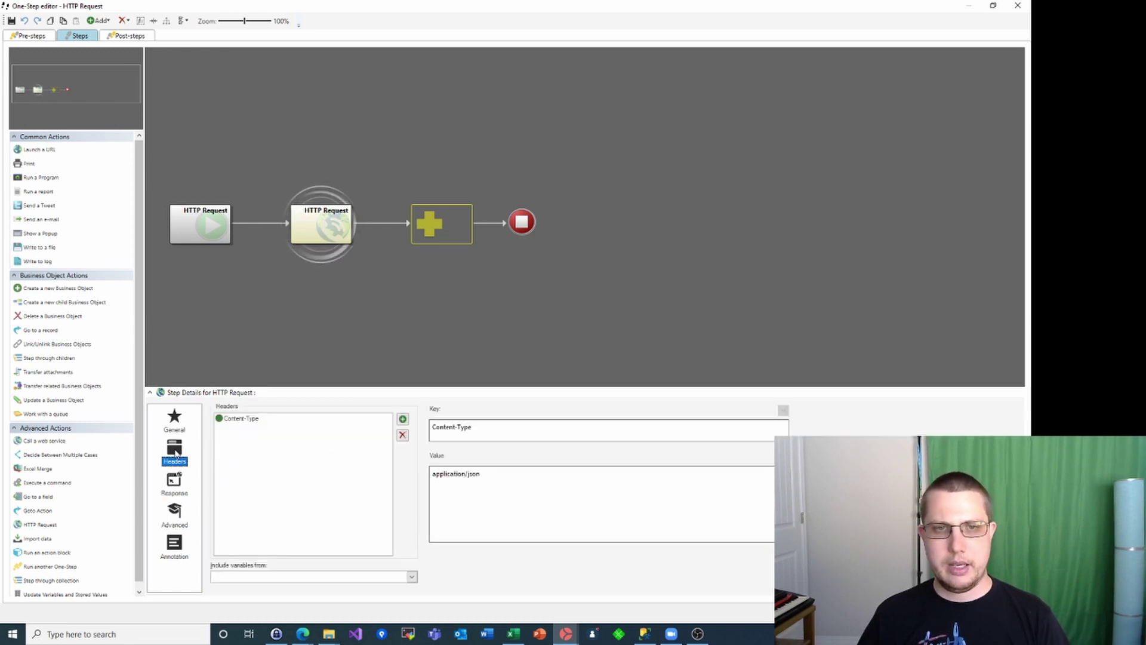
left_click(403, 419)
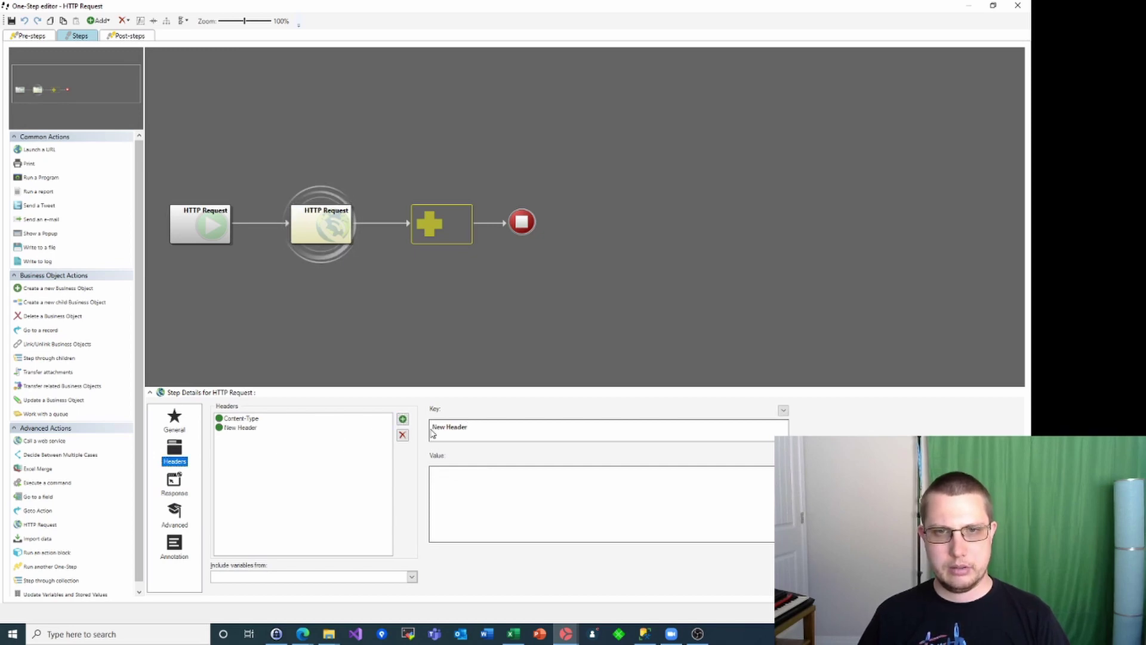
left_click_drag(477, 427, 428, 426)
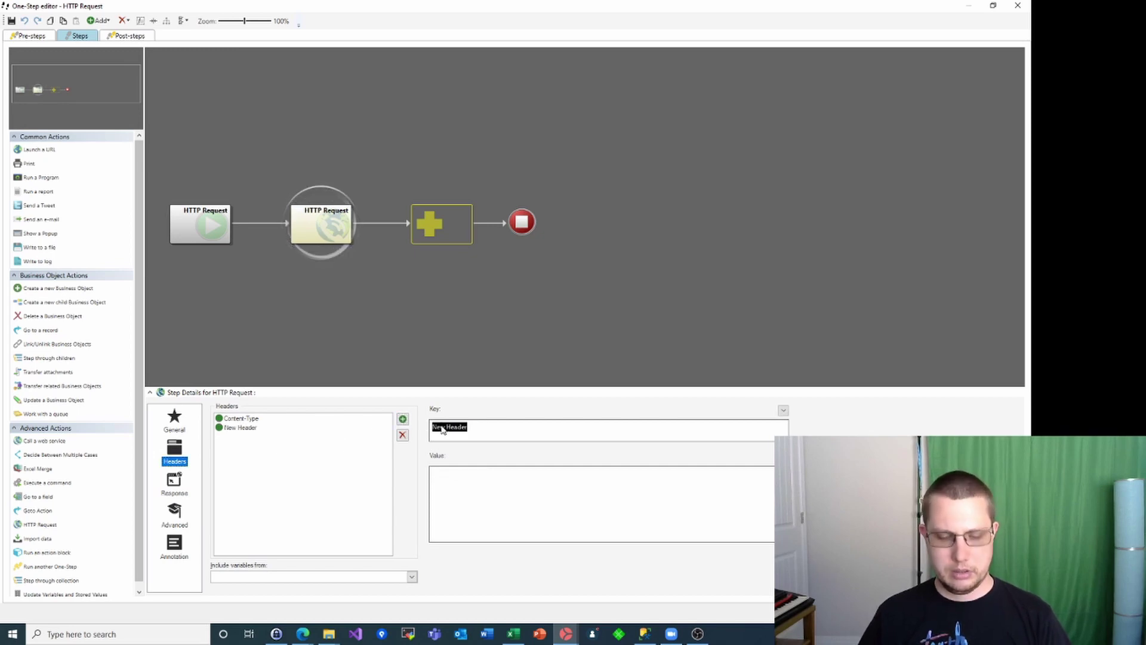
type("X-Apces")
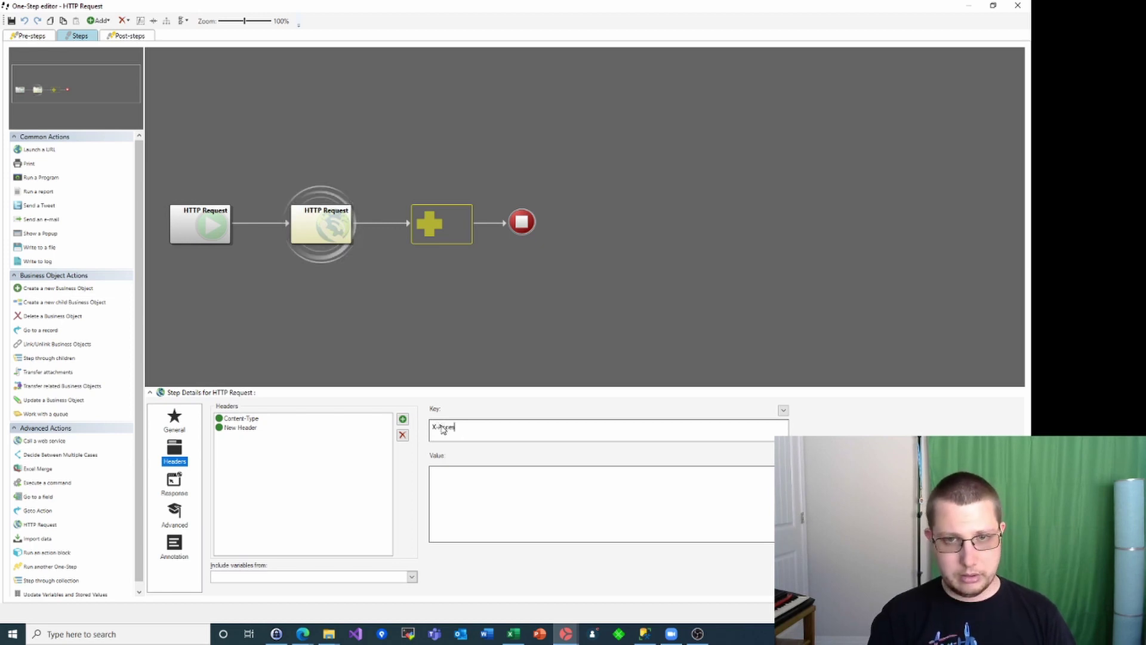
type("s-Token")
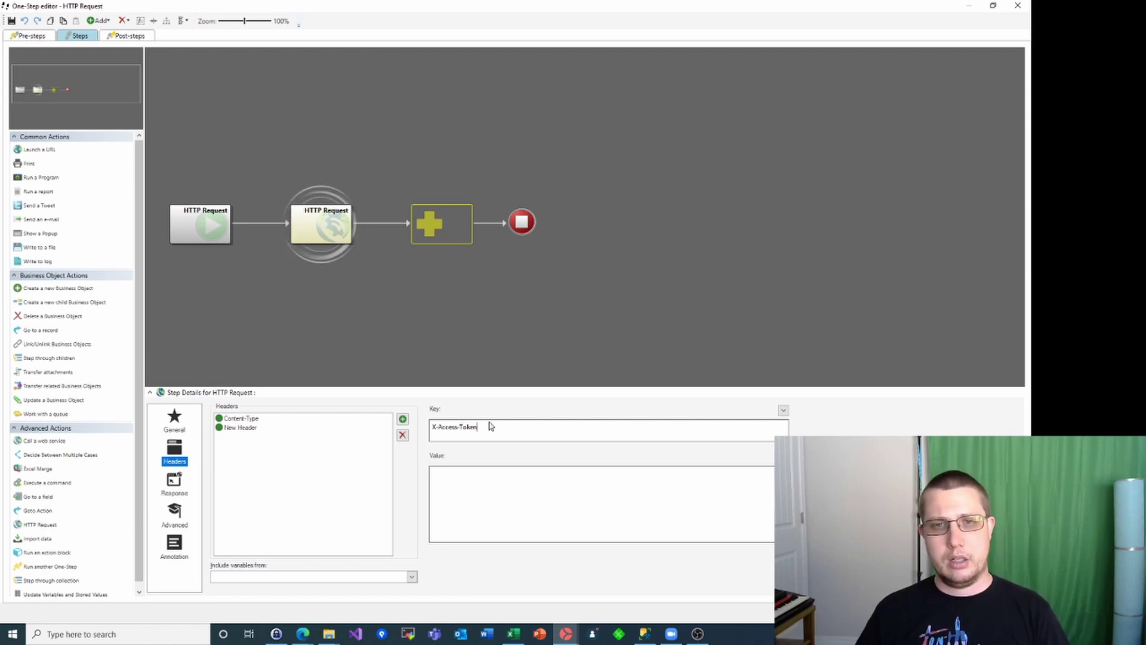
- Try Authorization as the second header's key with a bearer value, view the insertable value categories, and clear the value
left_click_drag(483, 427, 422, 431)
type("Authorization")
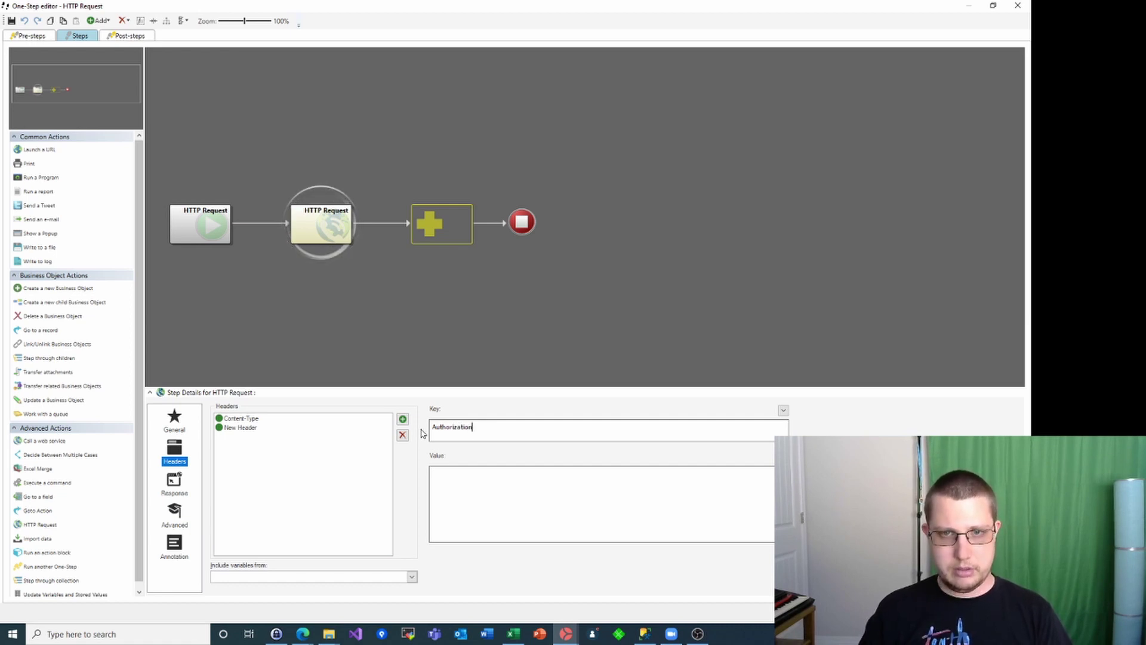
left_click(456, 471)
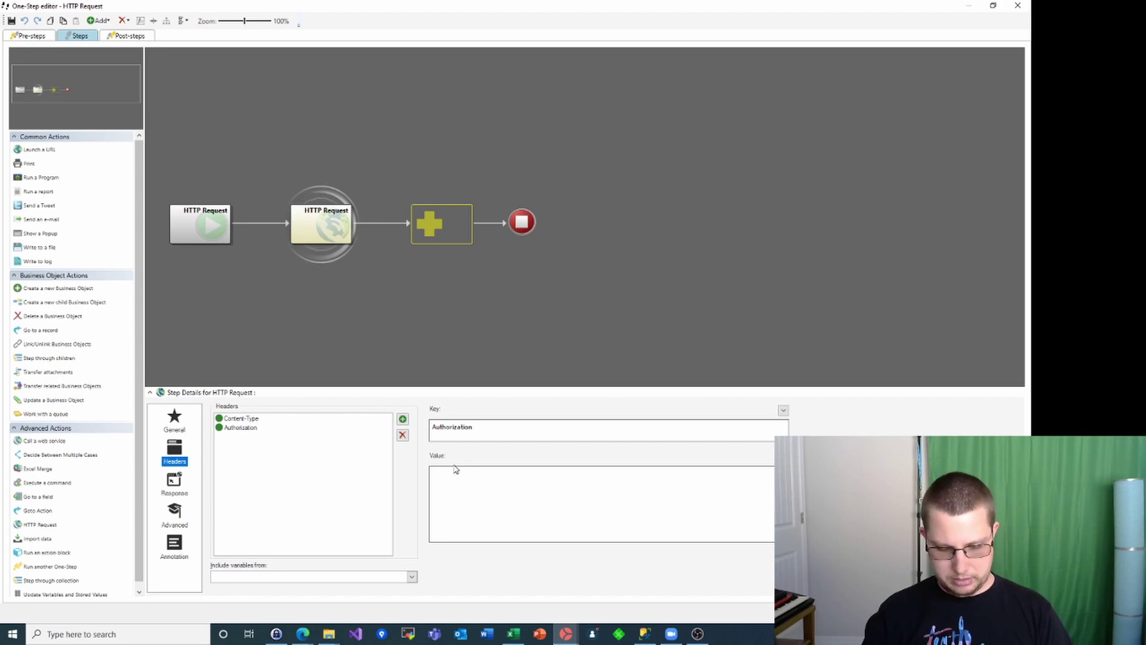
type("bearer")
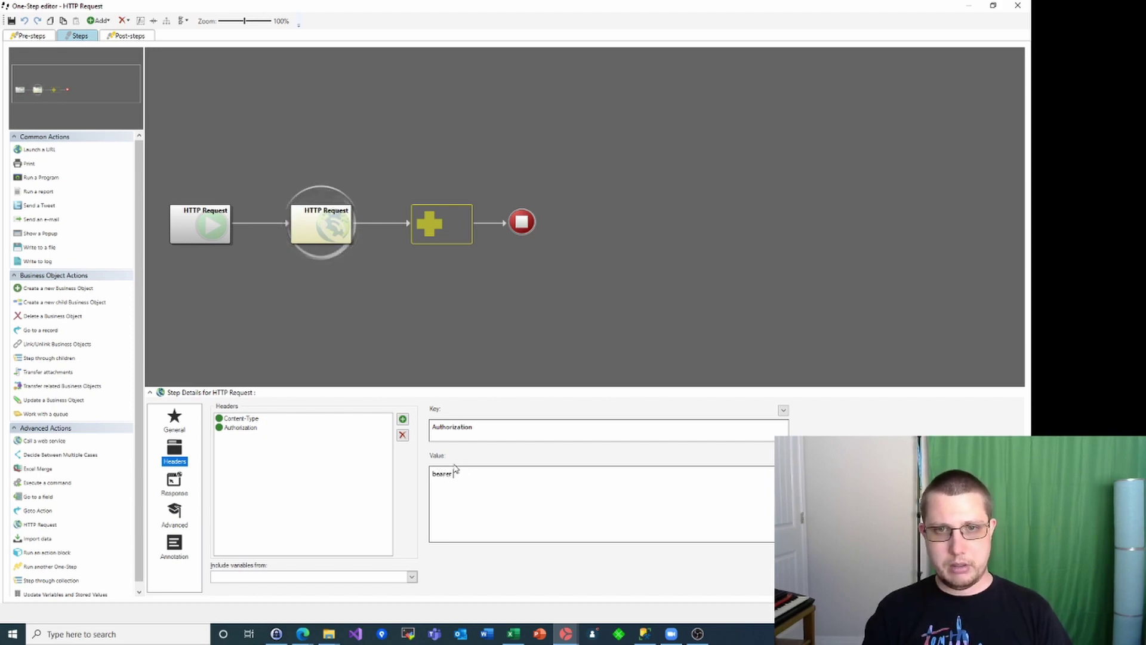
key("ctrl+space")
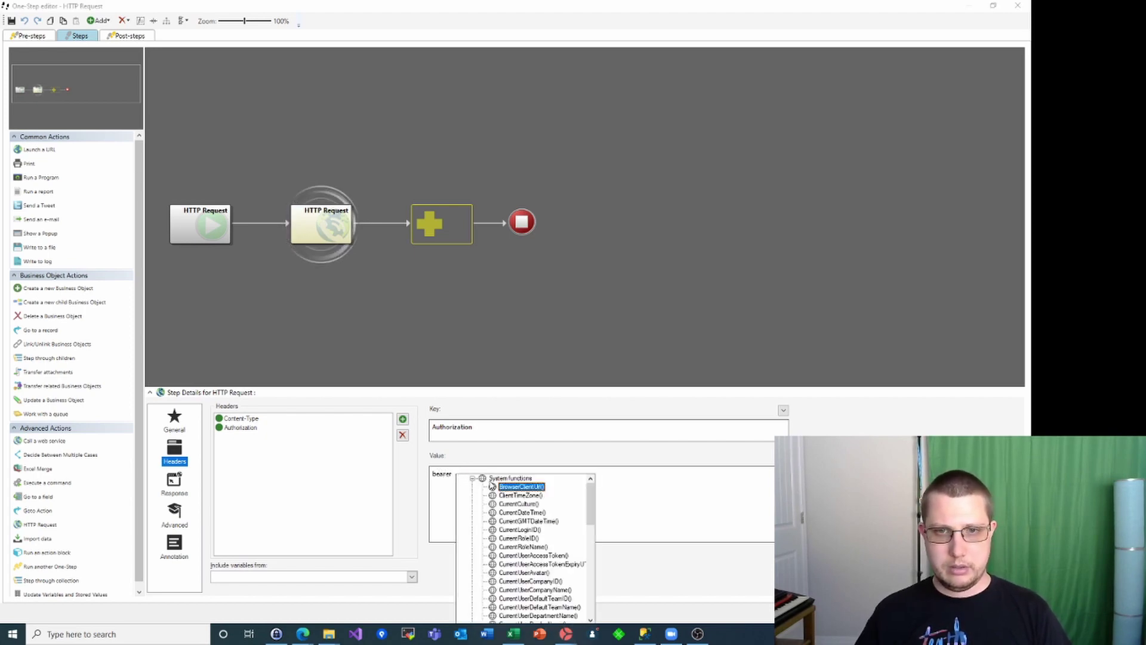
left_click(472, 479)
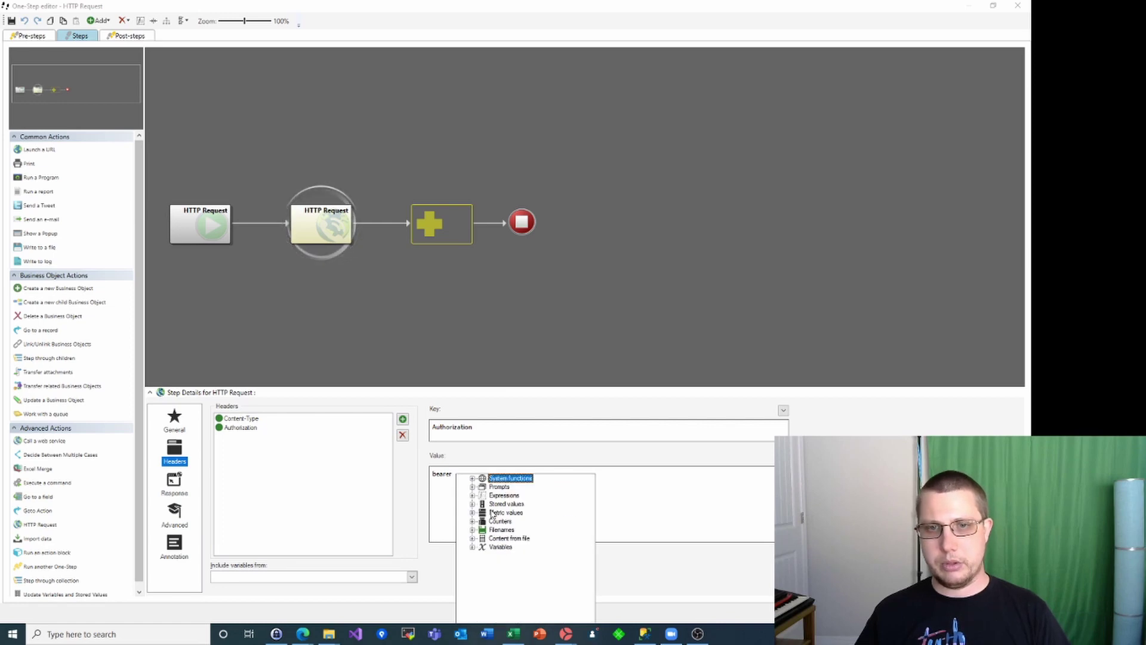
left_click(613, 482)
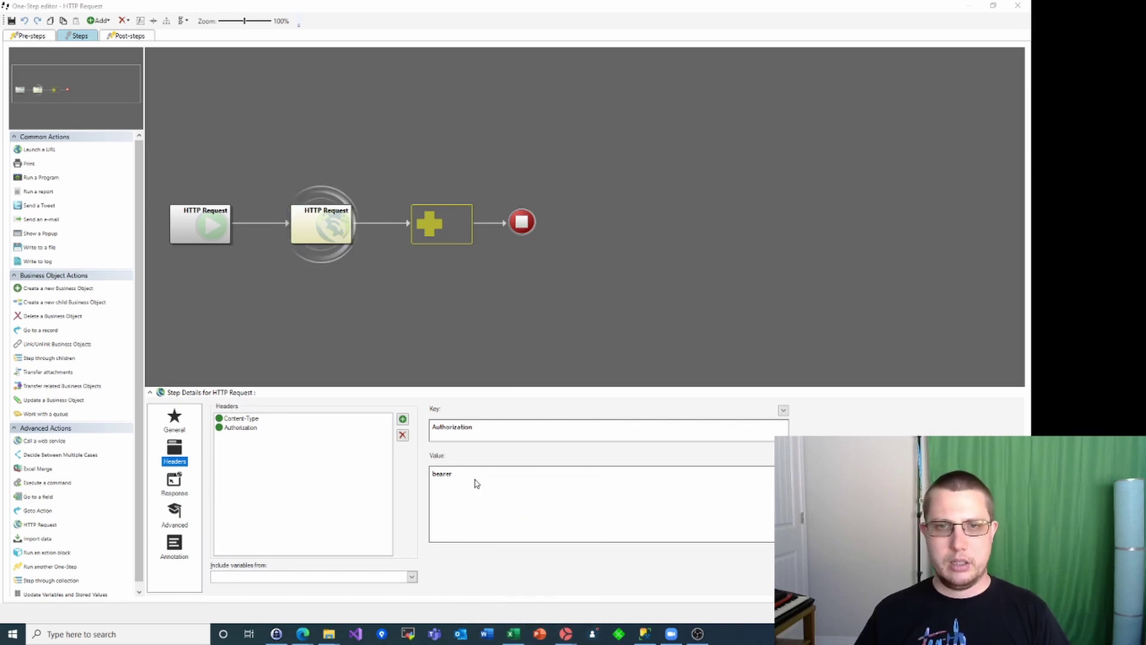
double_click(441, 474)
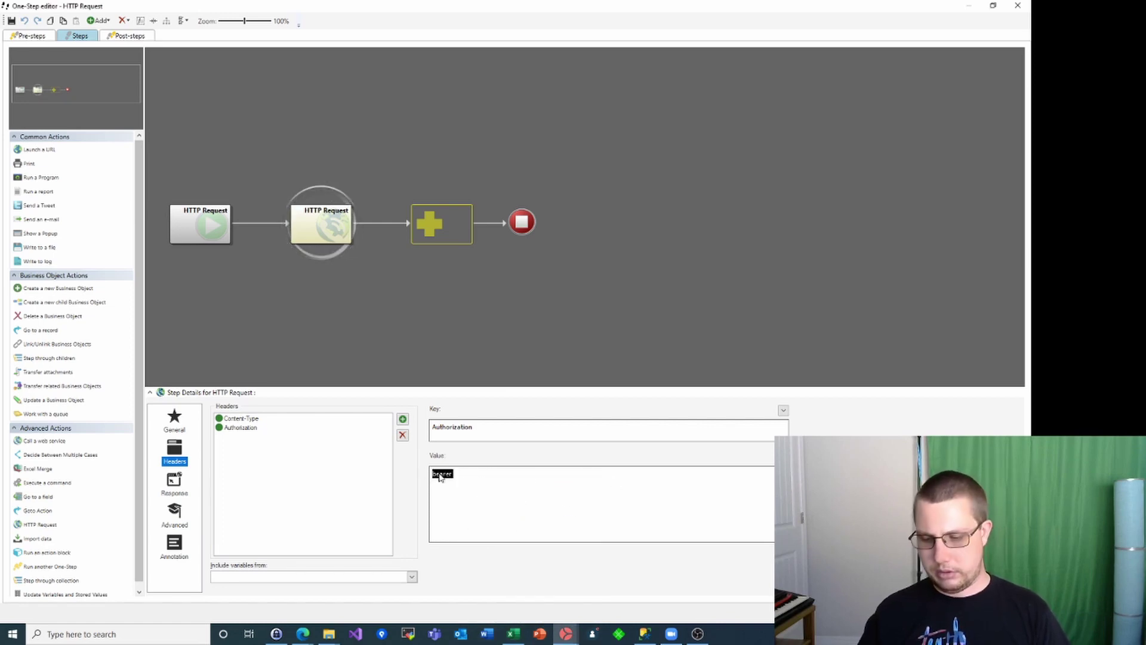
key("BackSpace")
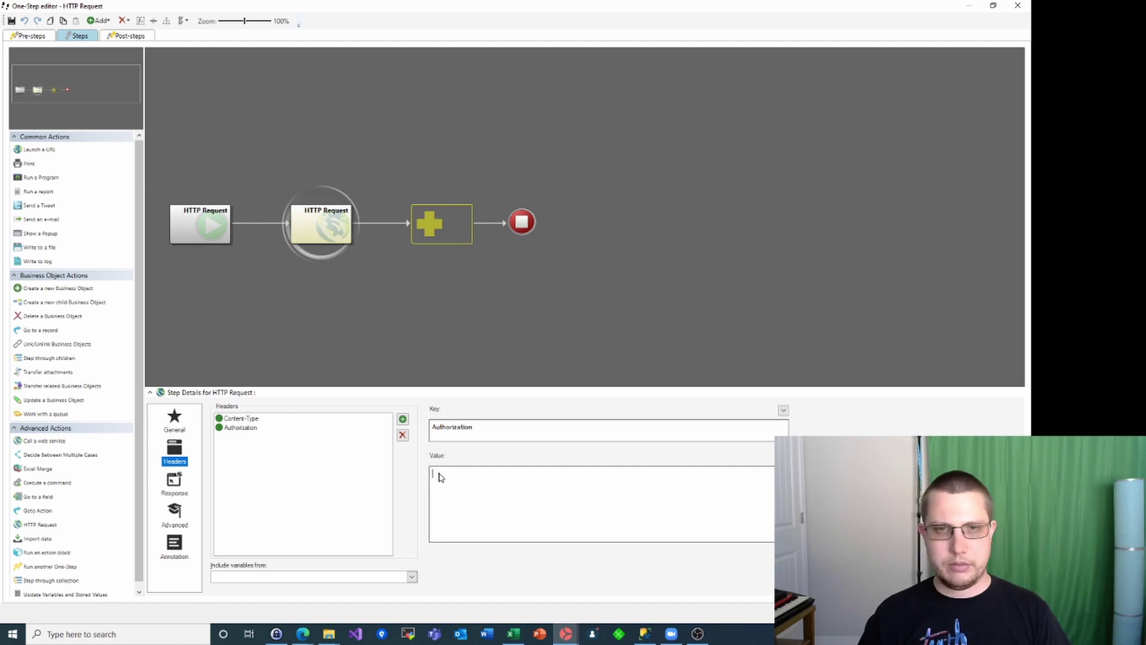
- Set the second header's key to X-Access-Token and enter a dummy access token as its value
left_click(478, 427)
key("ctrl+a")
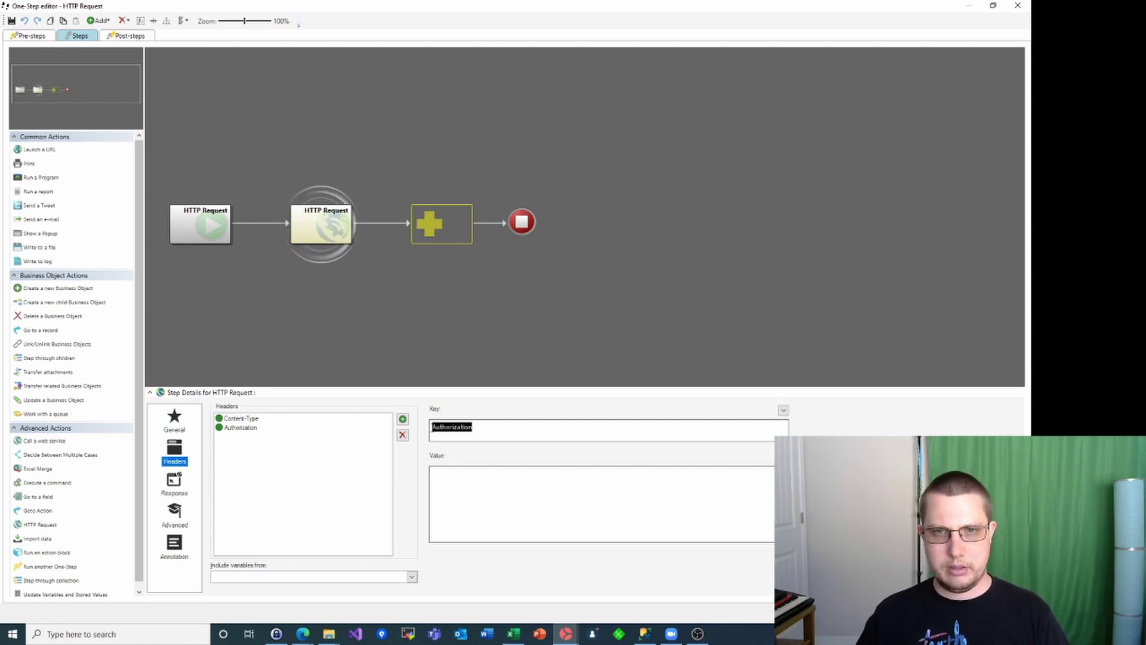
key("BackSpace")
type("X-Acc")
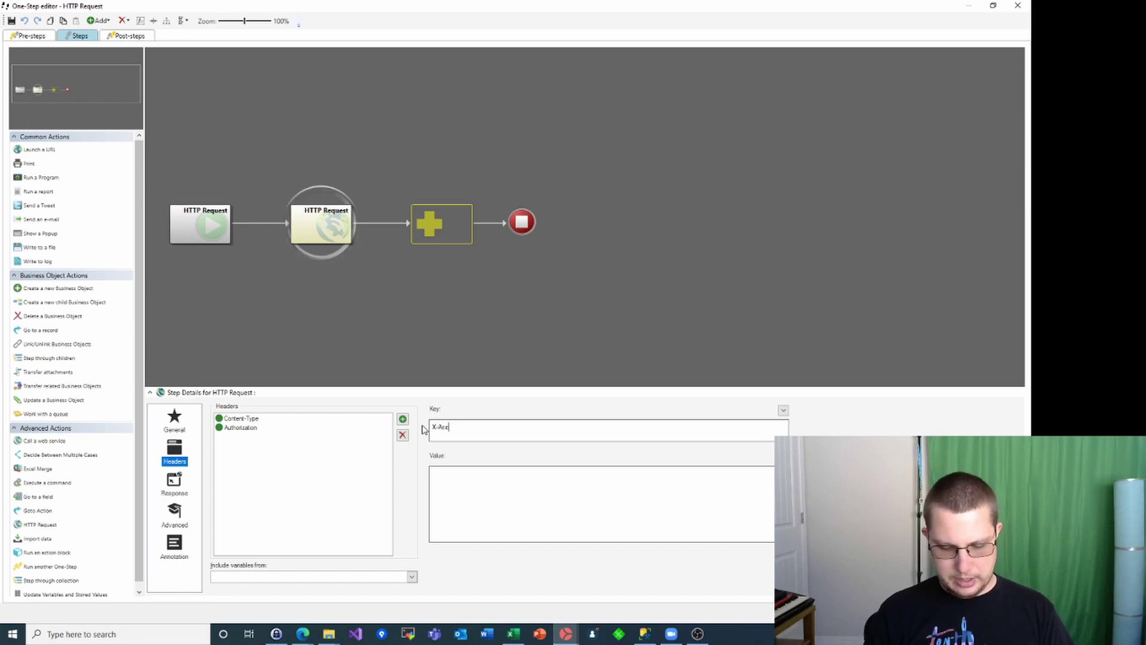
type("ess-Token")
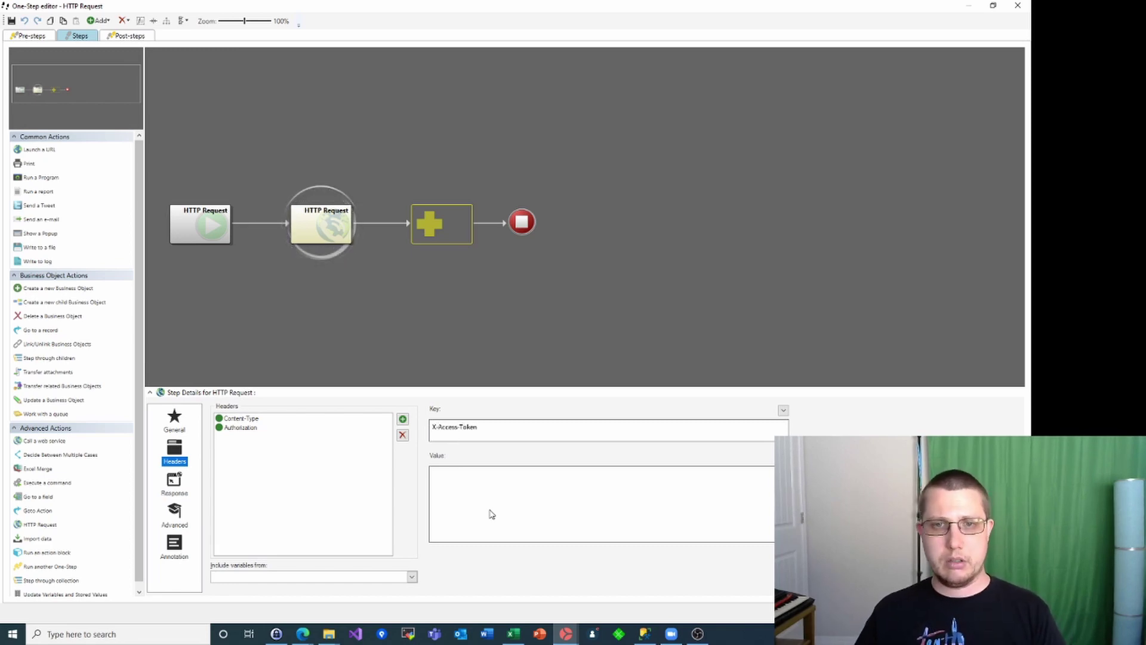
left_click(462, 487)
type("hjkhfdkjshfkjsdhkjfhsk")
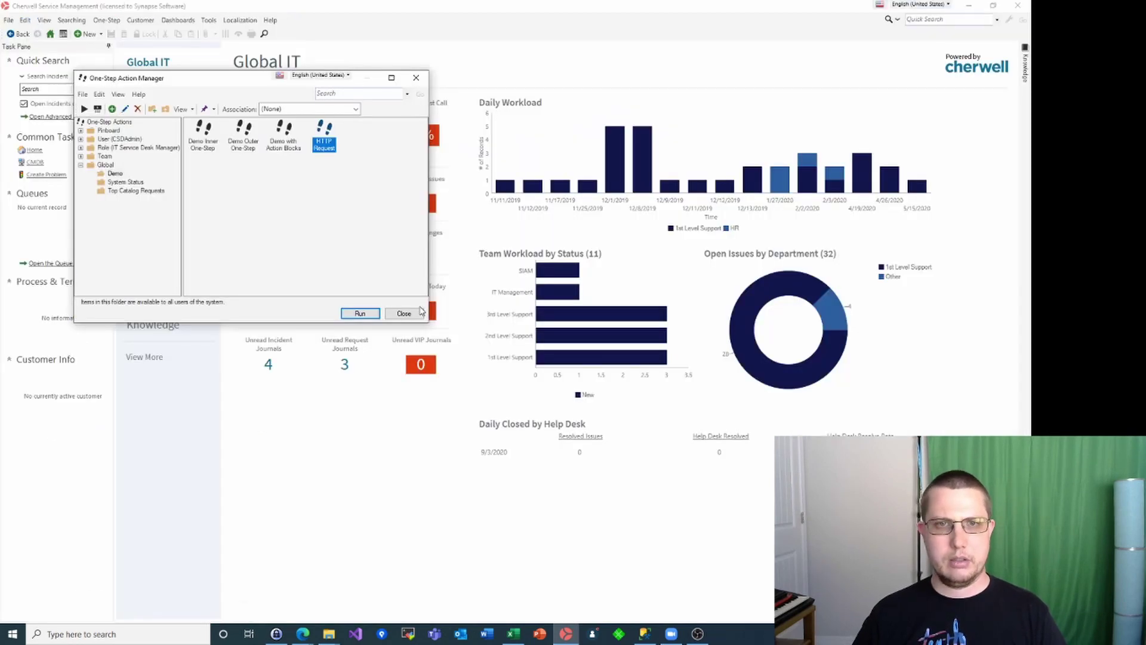
- Run the HTTP Request One-Step and reload the RequestBin page in Edge to load the new request
left_click(365, 314)
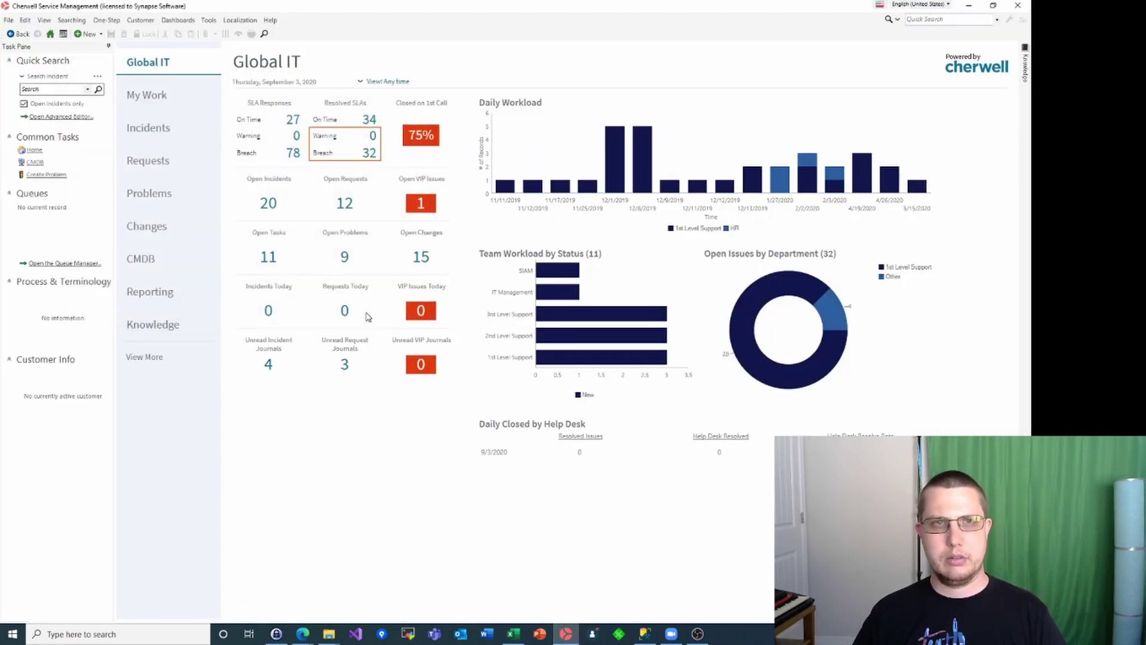
mouse_move(304, 633)
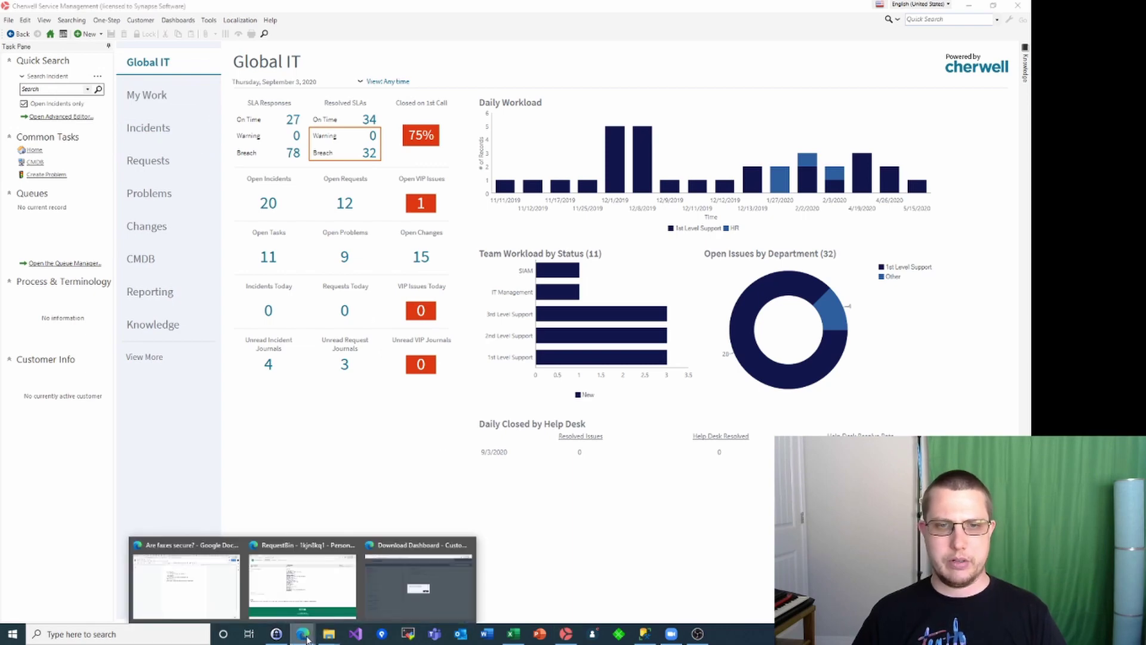
left_click(318, 601)
key("F5")
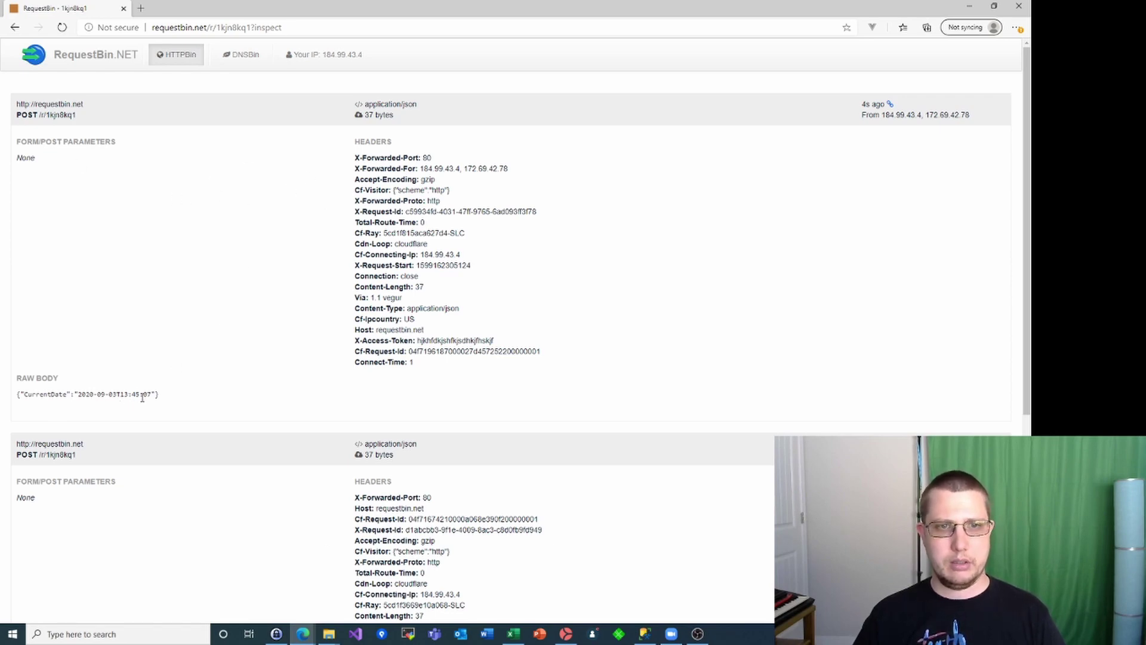
- Compare the raw bodies of the received requests and examine the X-Access-Token header of the newest one
scroll(142, 397, "down", 5)
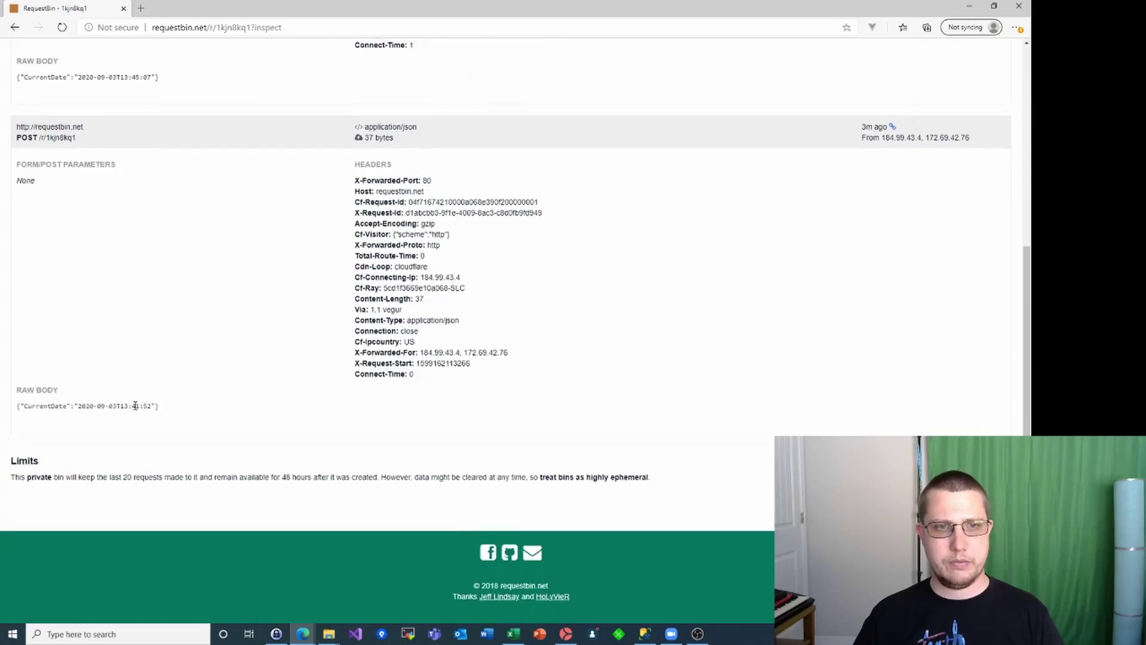
scroll(130, 407, "up", 5)
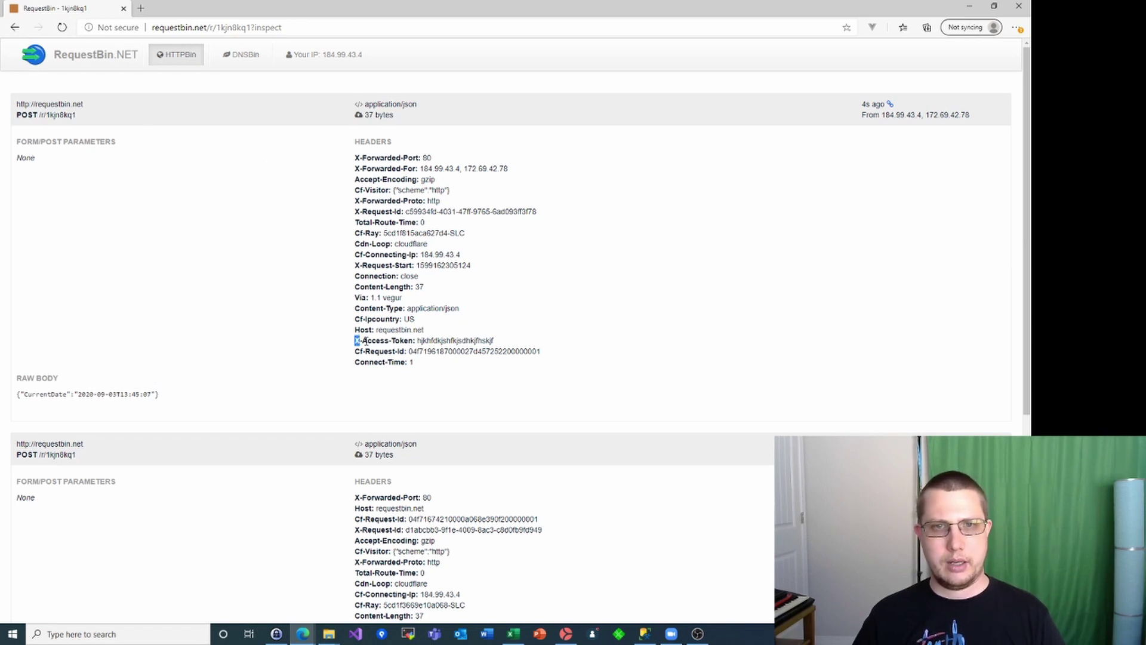
left_click_drag(364, 340, 499, 345)
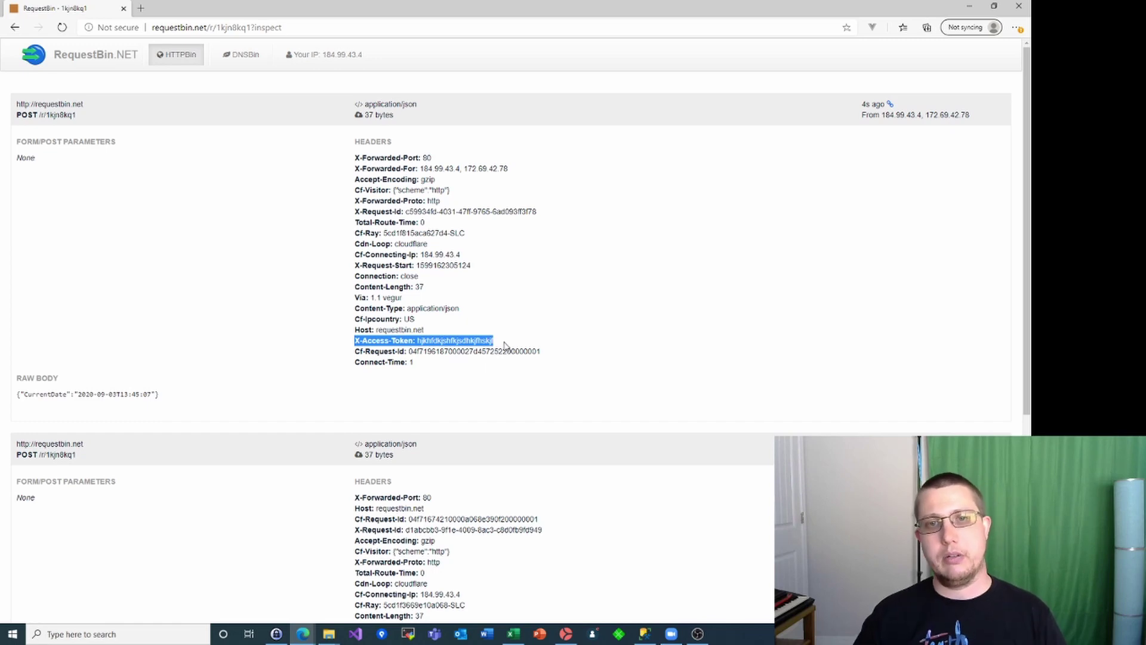
left_click(519, 328)
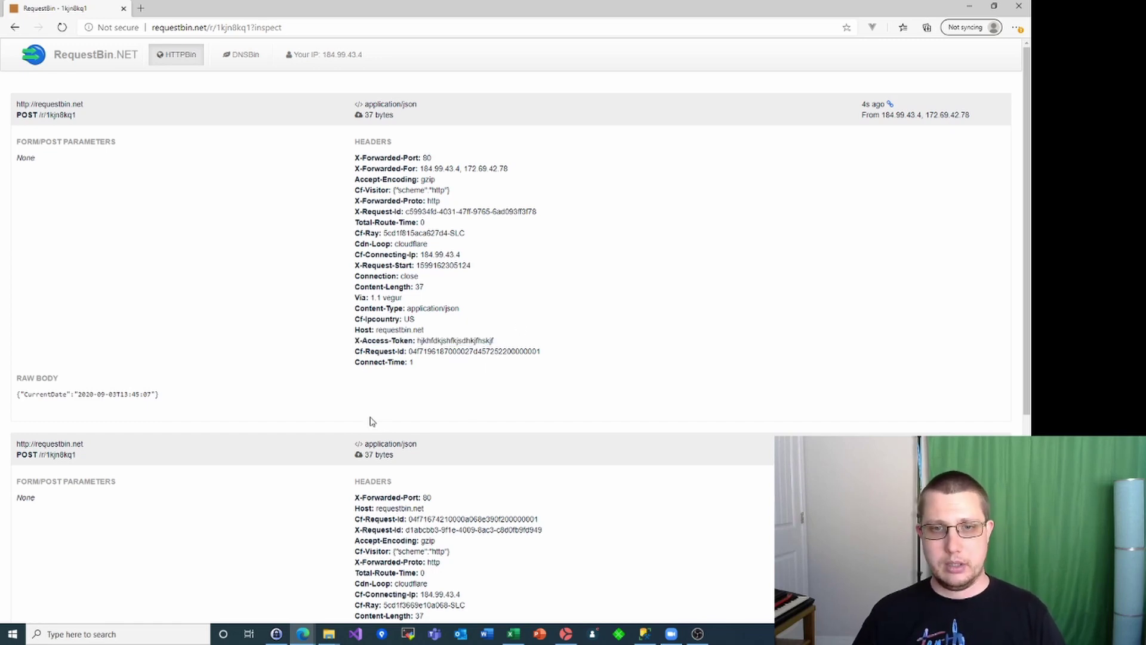
- Switch back to Cherwell and reopen the HTTP Request One-Step from the One-Step Manager for editing
left_click(564, 635)
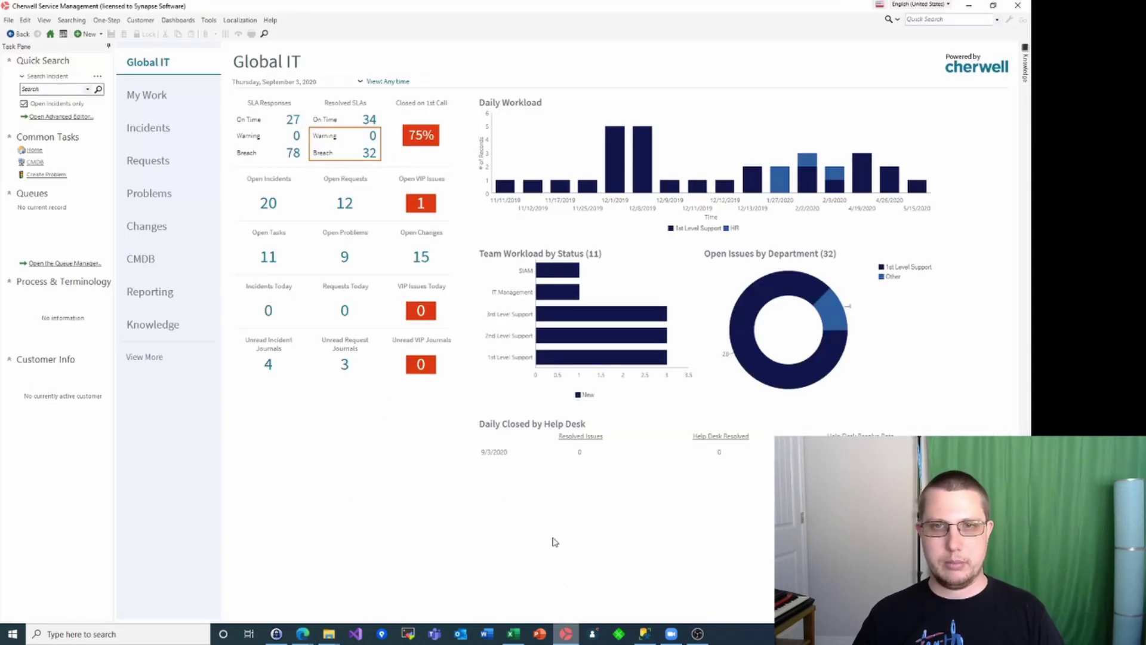
left_click(105, 21)
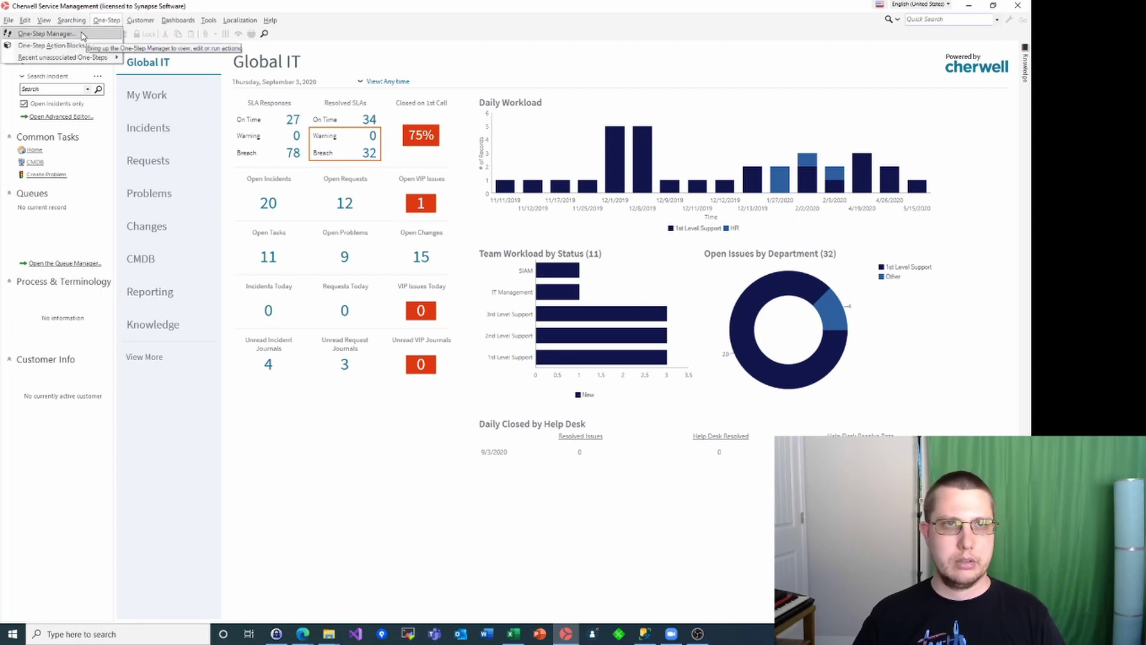
left_click(82, 35)
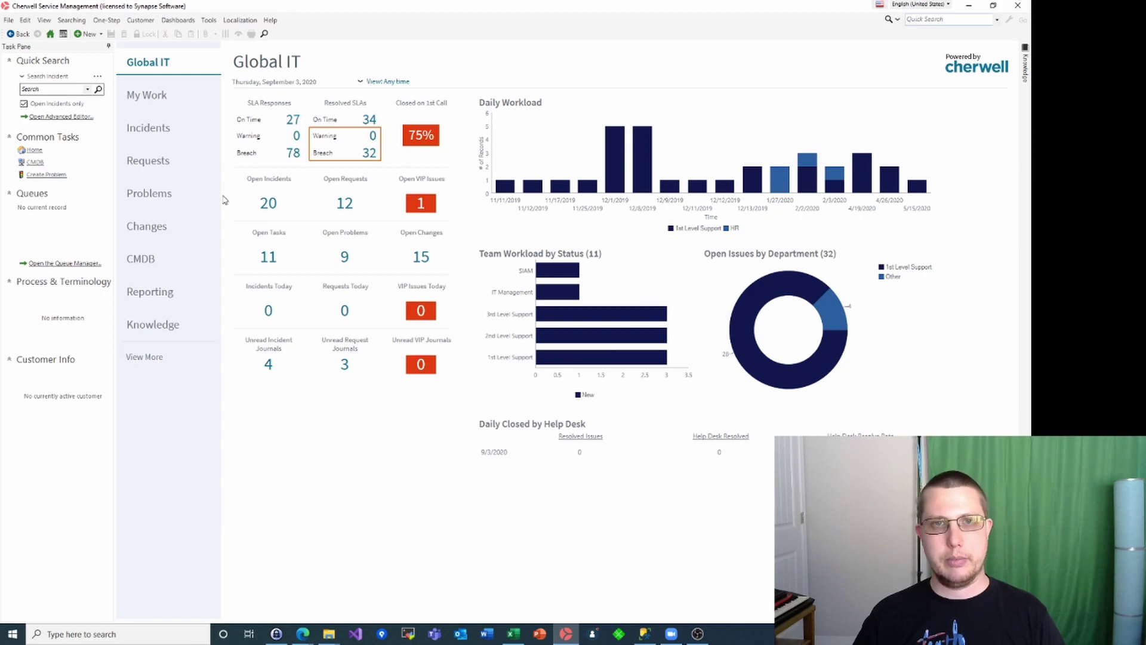
left_click(322, 141)
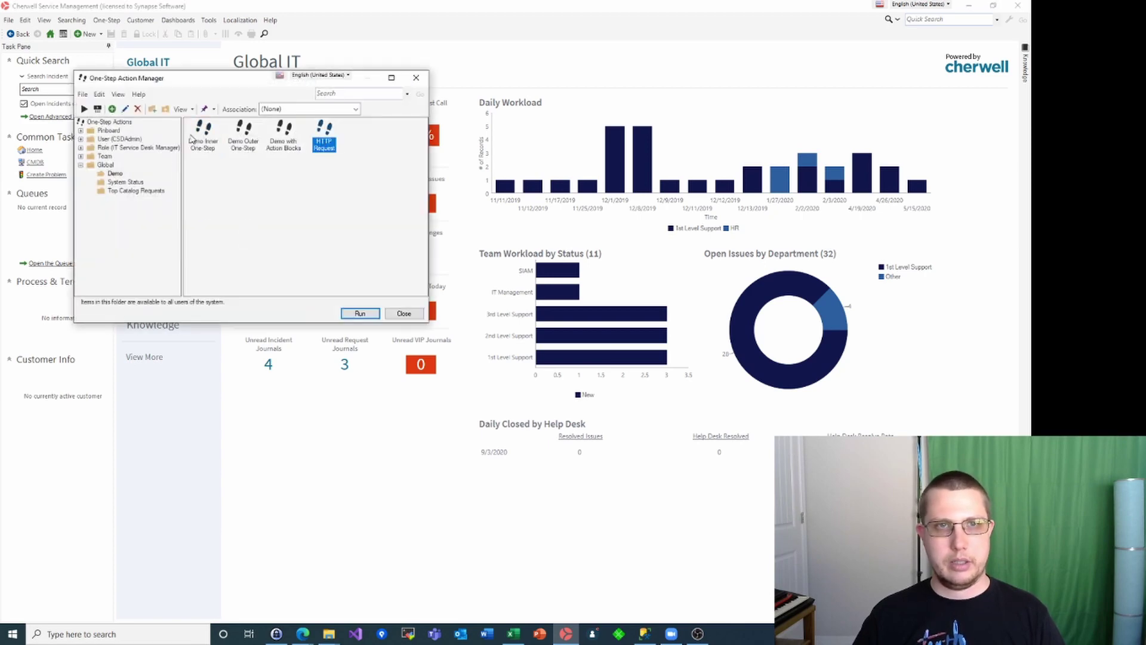
left_click(124, 108)
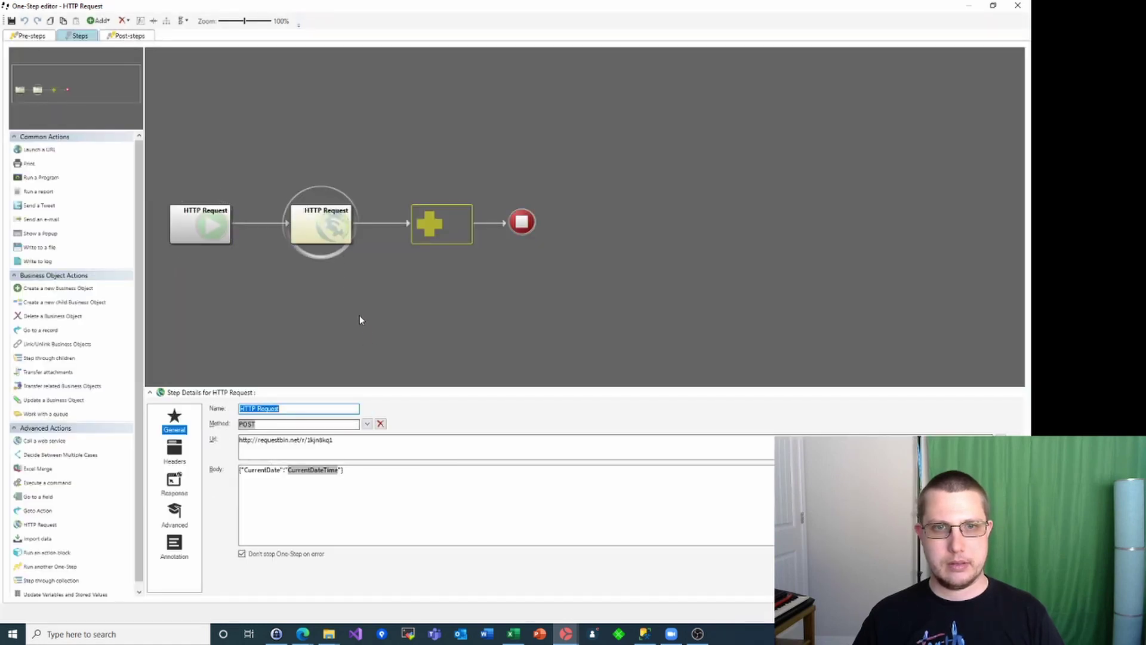
- Append the query string ?val1=value to the HTTP Request action's RequestBin URL
left_click(353, 441)
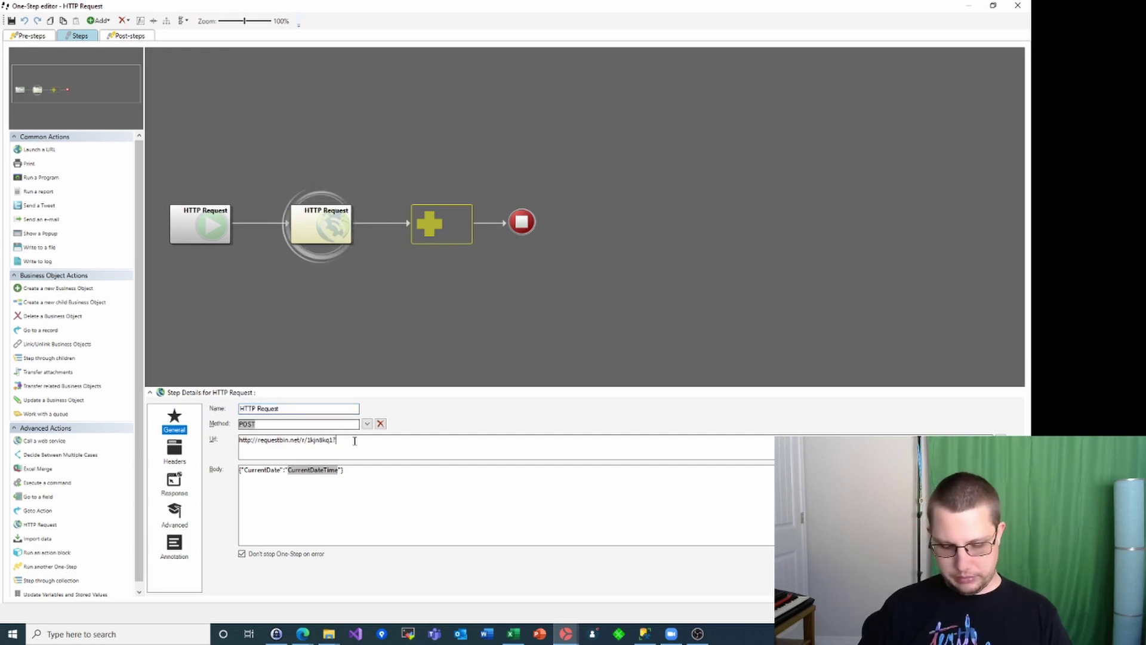
type("?val")
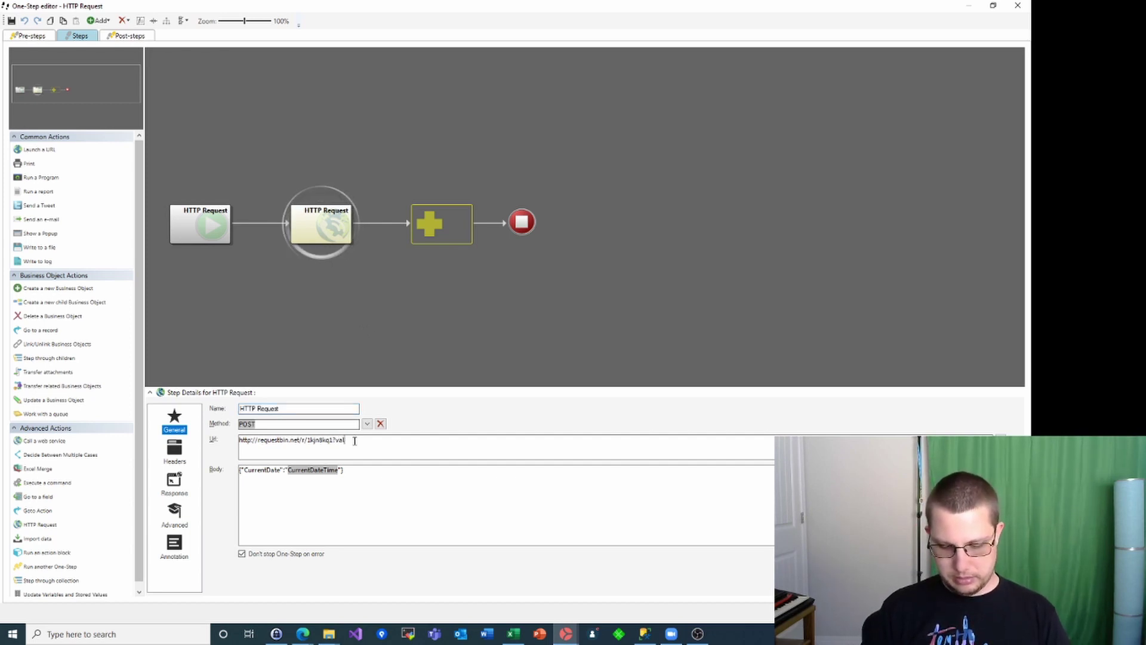
type("1=")
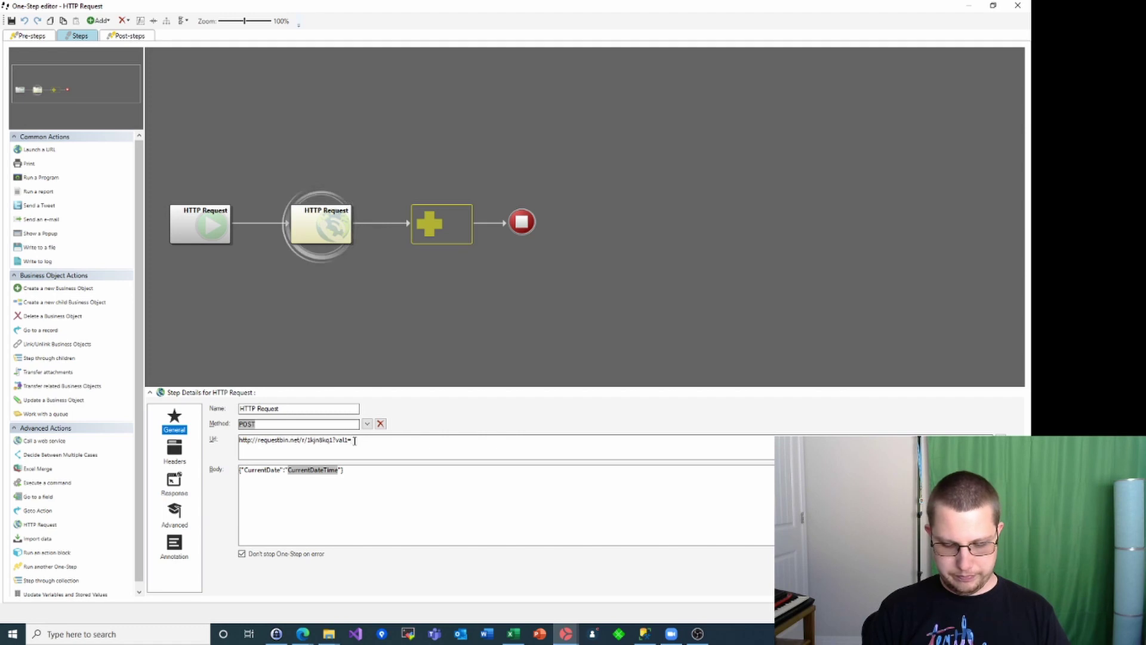
type("value")
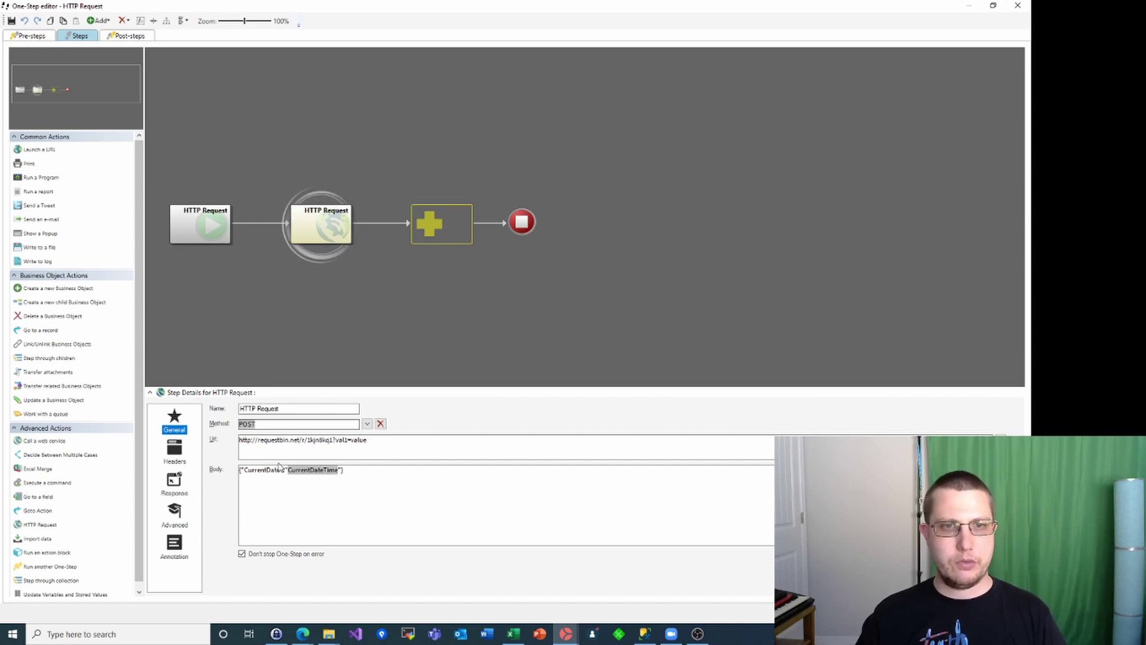
- Review the HTTP Request action's Content-Type header and its value
left_click(175, 451)
left_click(242, 418)
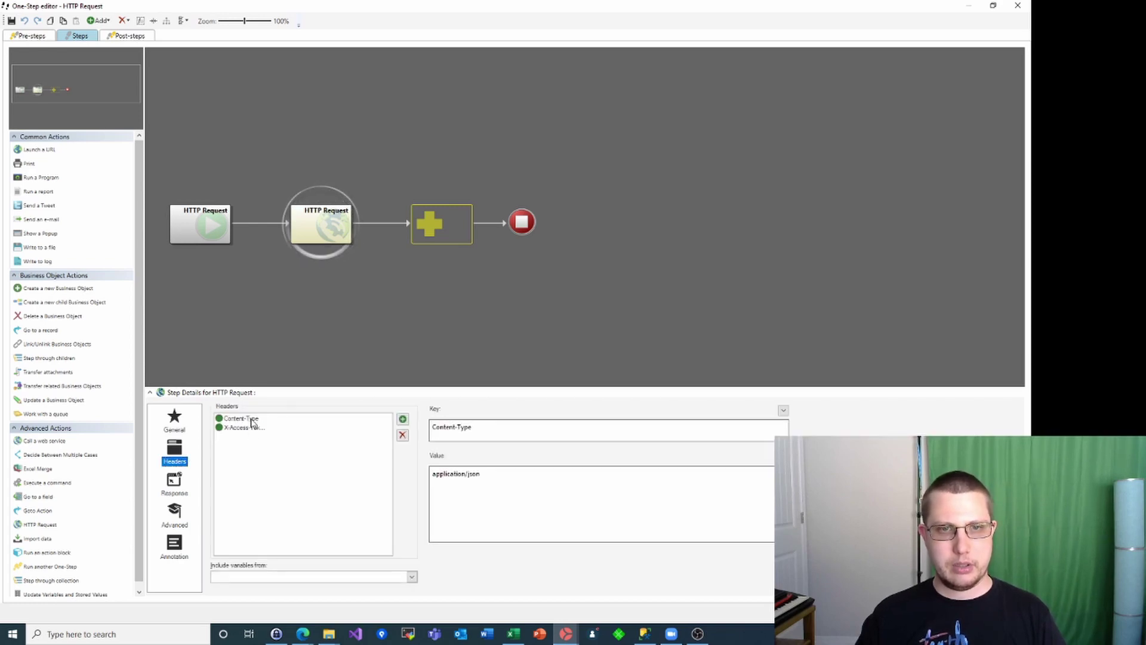
left_click(252, 420)
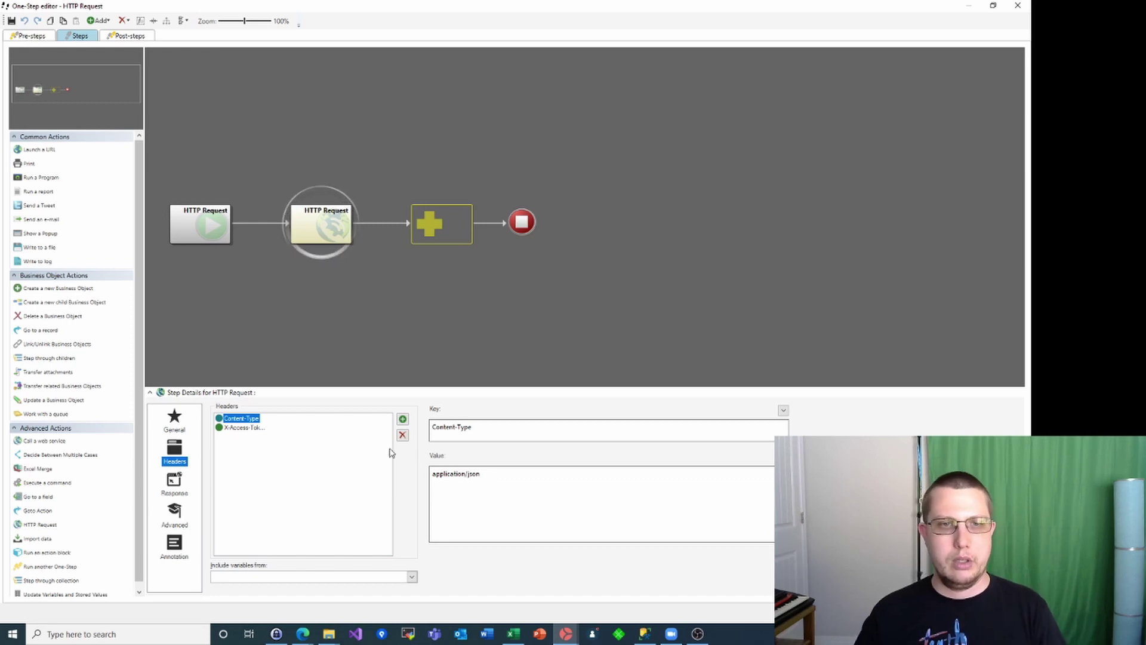
- Add a second line reading val1=value&val2=othervalue below the JSON in the HTTP Request action's body
left_click(182, 423)
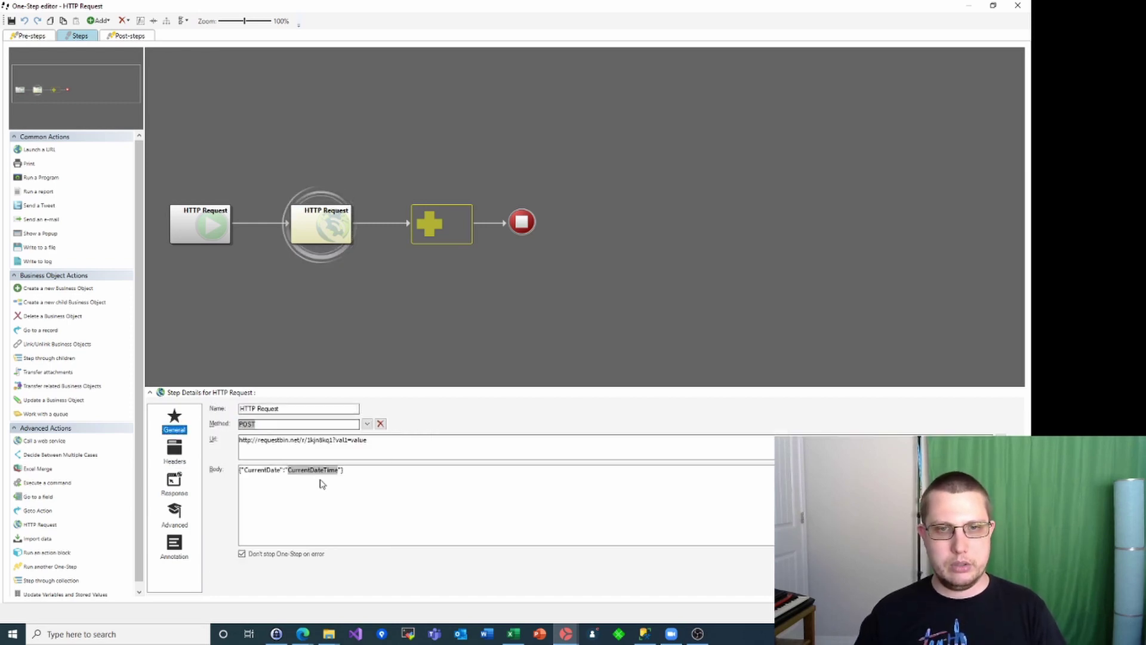
key("Return")
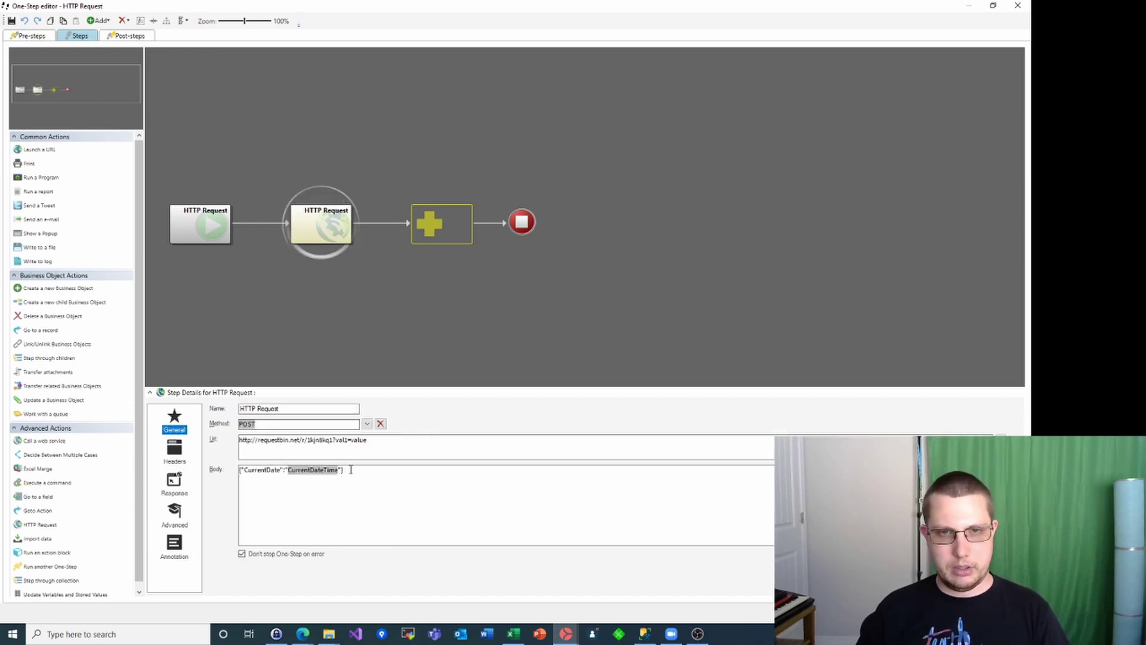
type("val1")
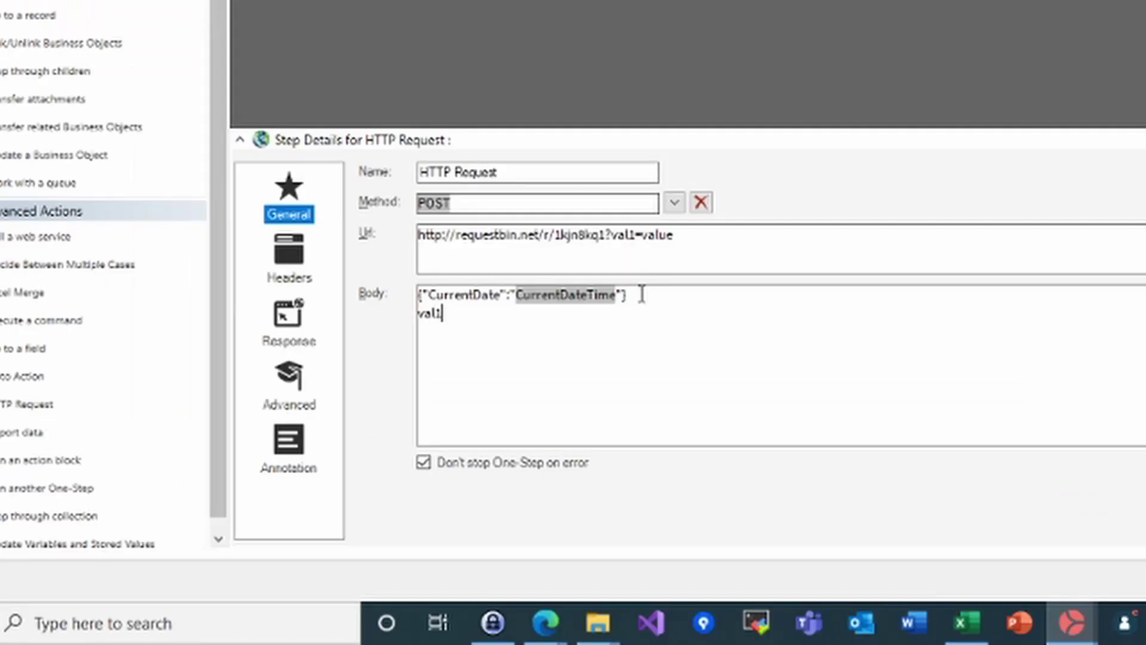
type("=value&val2=othervau")
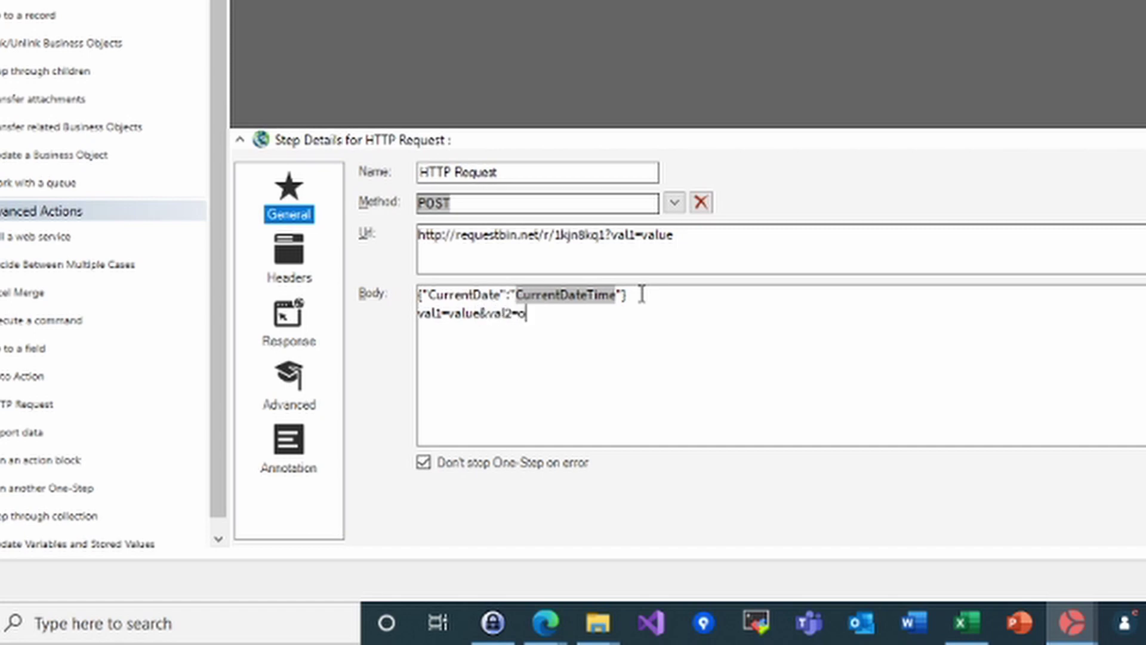
key("BackSpace")
type("lue")
- Delete the second line val1=value&val2=othervalue from the HTTP Request action's body, leaving only the JSON
key("shift+Left")
key("shift+Left")
key("shift+Left")
key("shift+Left")
key("shift+Left")
key("shift+Left")
key("shift+Left")
key("shift+Left")
key("shift+Left")
key("shift+Left")
key("shift+Left")
key("shift+Left")
key("shift+Left")
key("shift+Left")
key("shift+Left")
key("shift+Left")
key("shift+Left")
key("shift+Left")
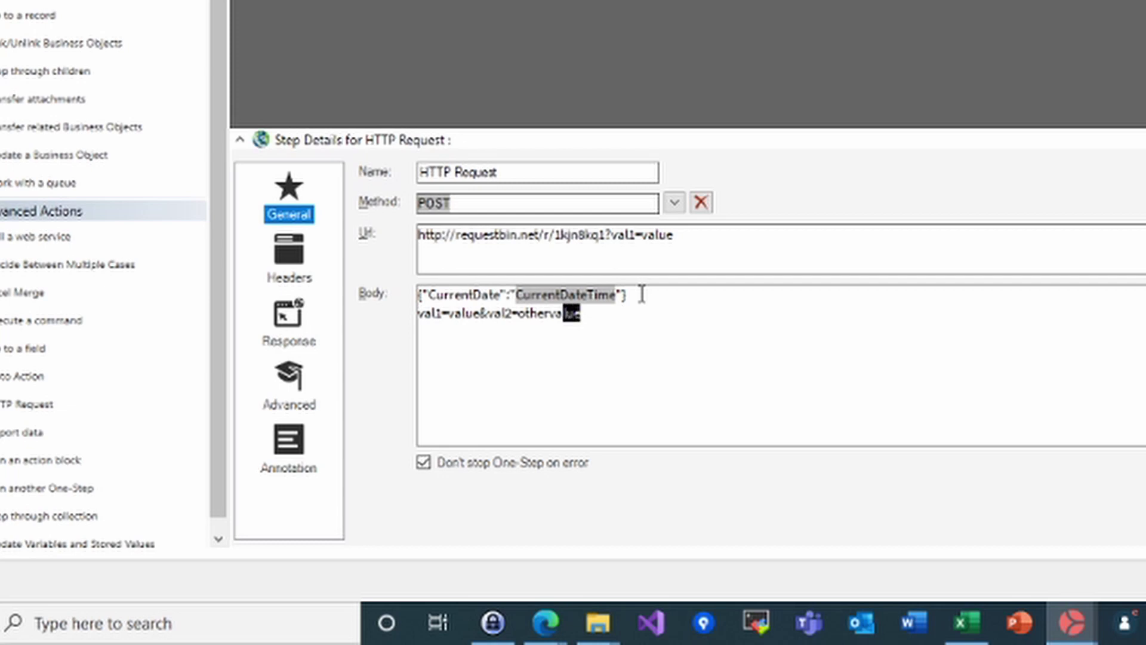
key("shift+Left")
key("shift+Left")
key("shift+Left")
key("shift+Left")
key("shift+Left")
key("shift+Left")
key("shift+Left")
key("shift+Left")
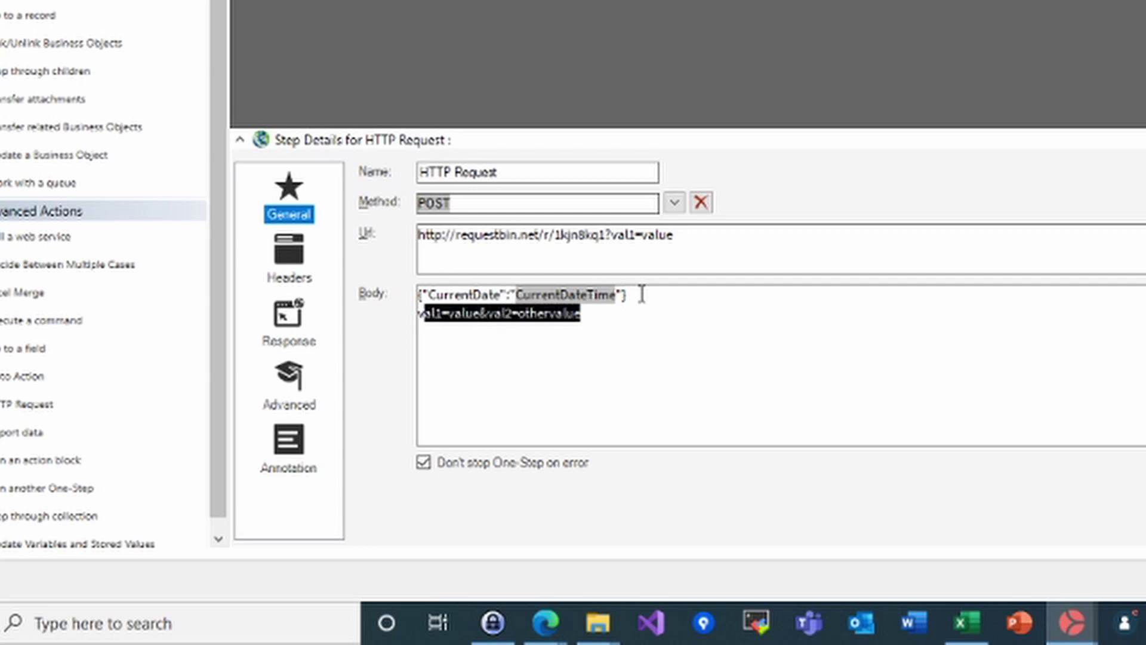
key("BackSpace")
key("BackSpace")
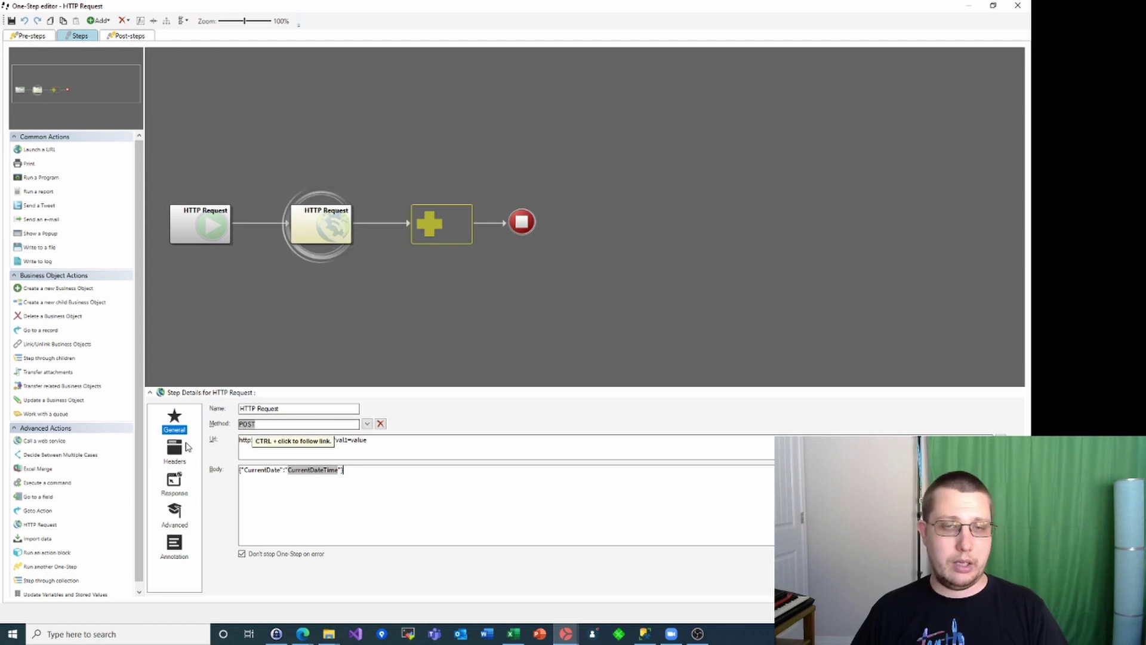
left_click(266, 471)
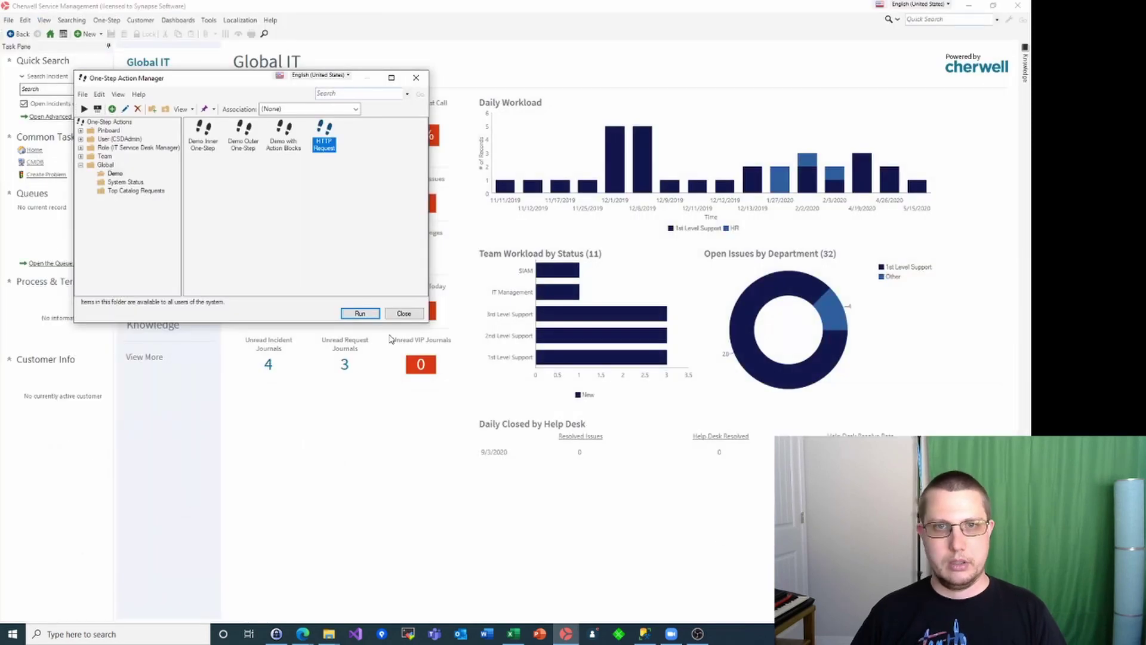
- Run the HTTP Request One-Step, switch to the RequestBin page in Edge and refresh it
left_click(357, 314)
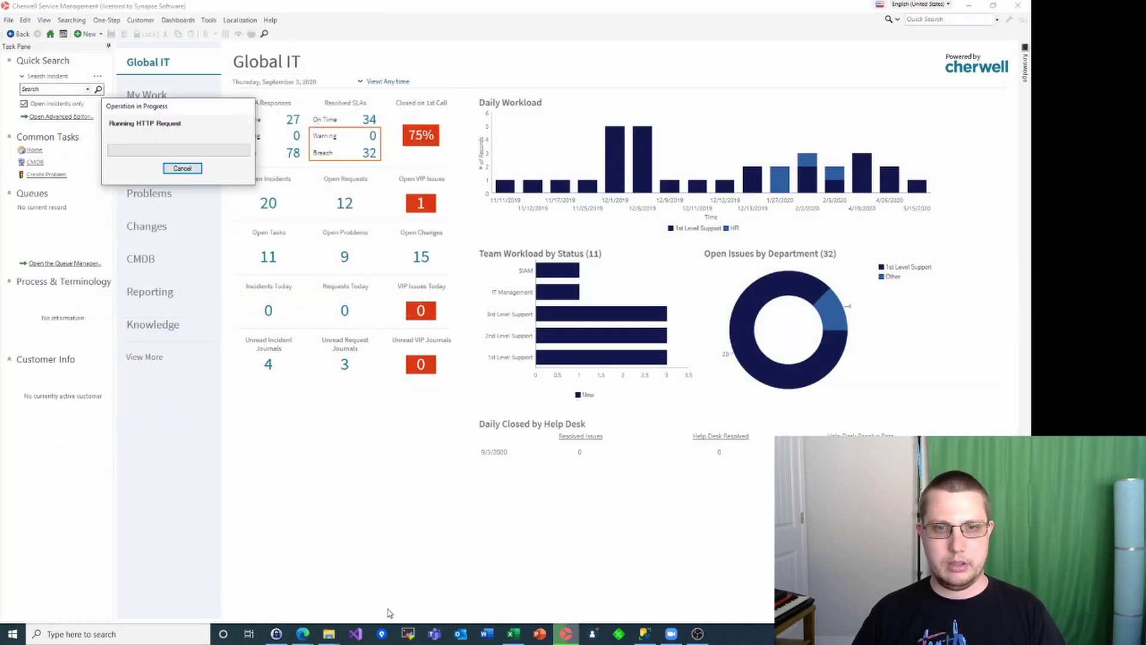
mouse_move(304, 634)
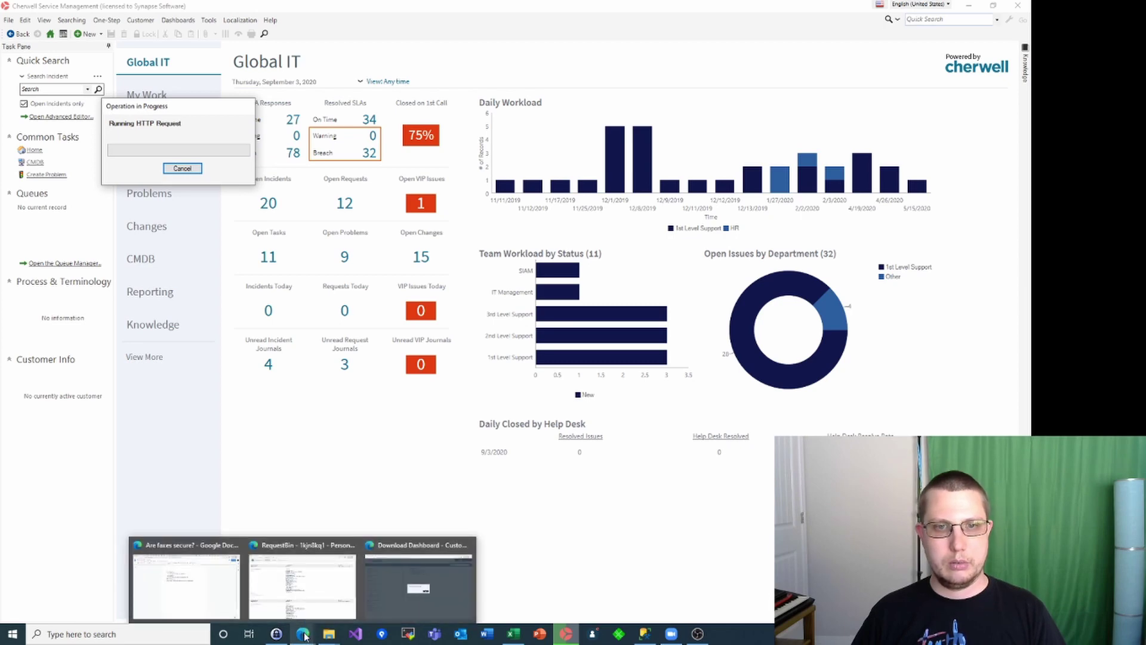
left_click(315, 603)
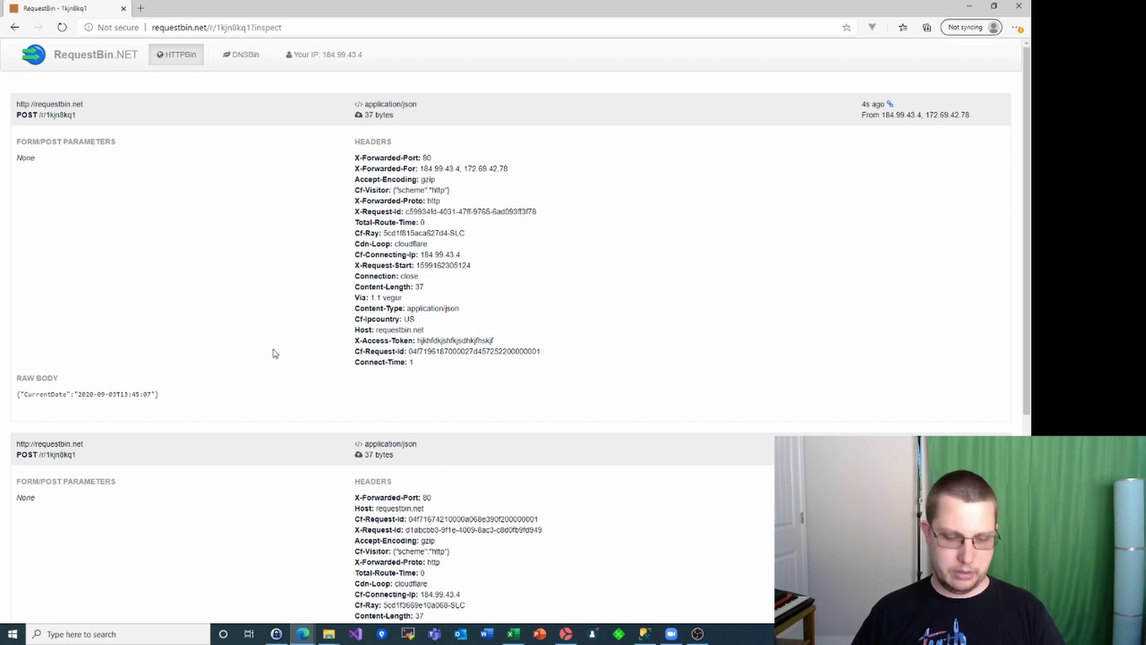
key("F5")
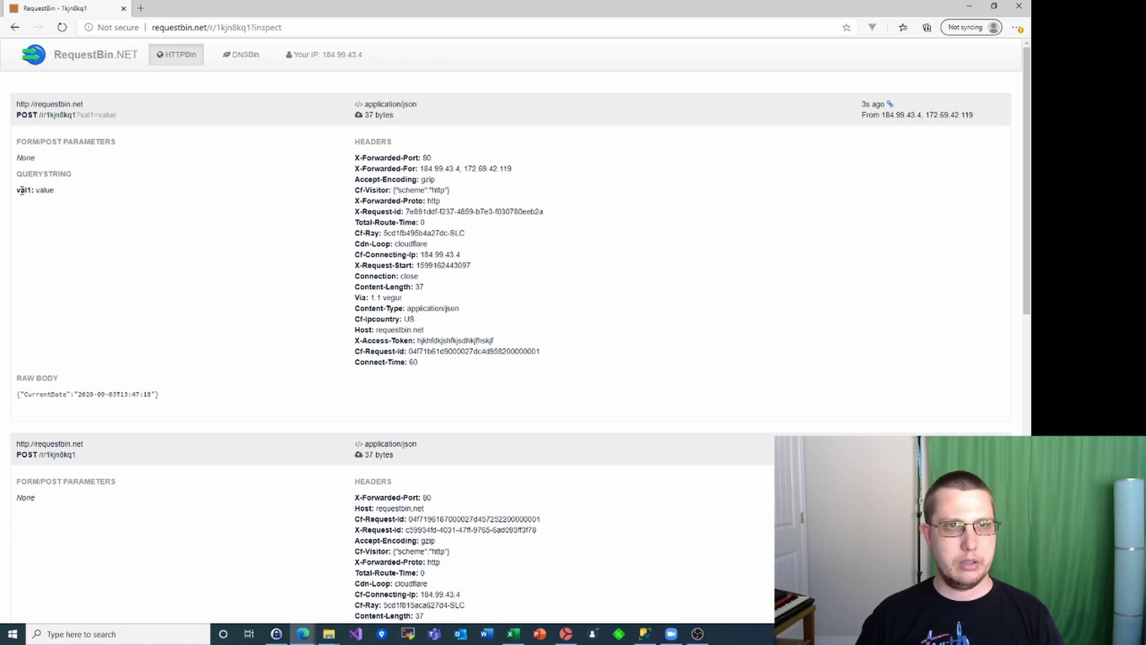
- Examine the newest RequestBin entry's query string, form/post parameters and raw body
left_click_drag(22, 190, 66, 195)
left_click(67, 195)
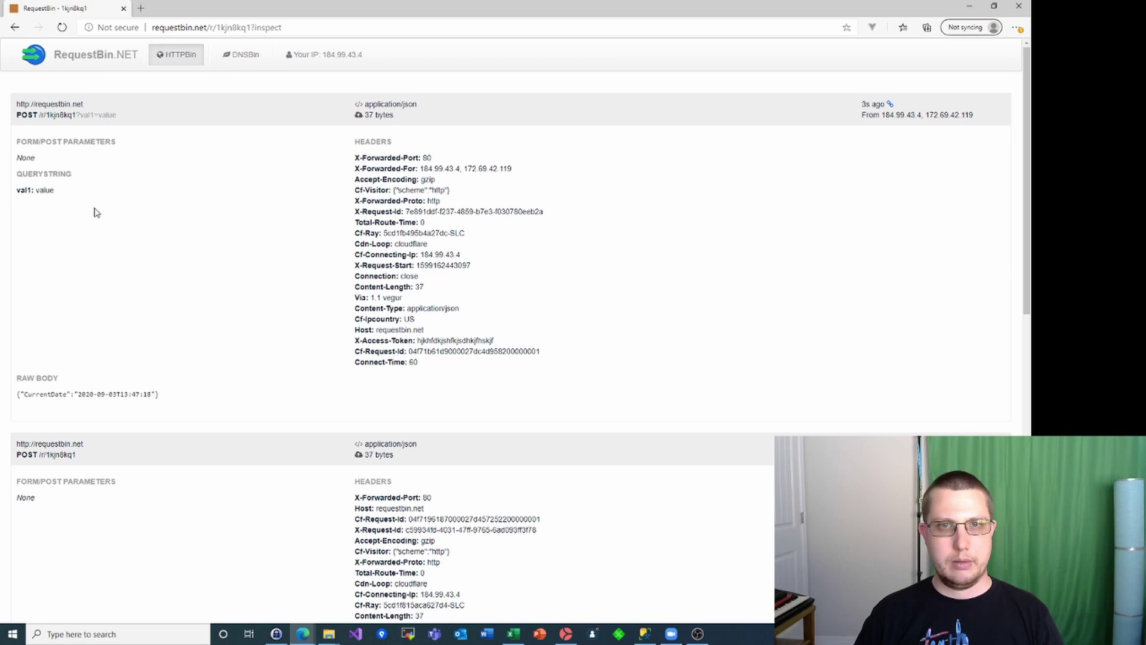
left_click_drag(40, 162, 20, 152)
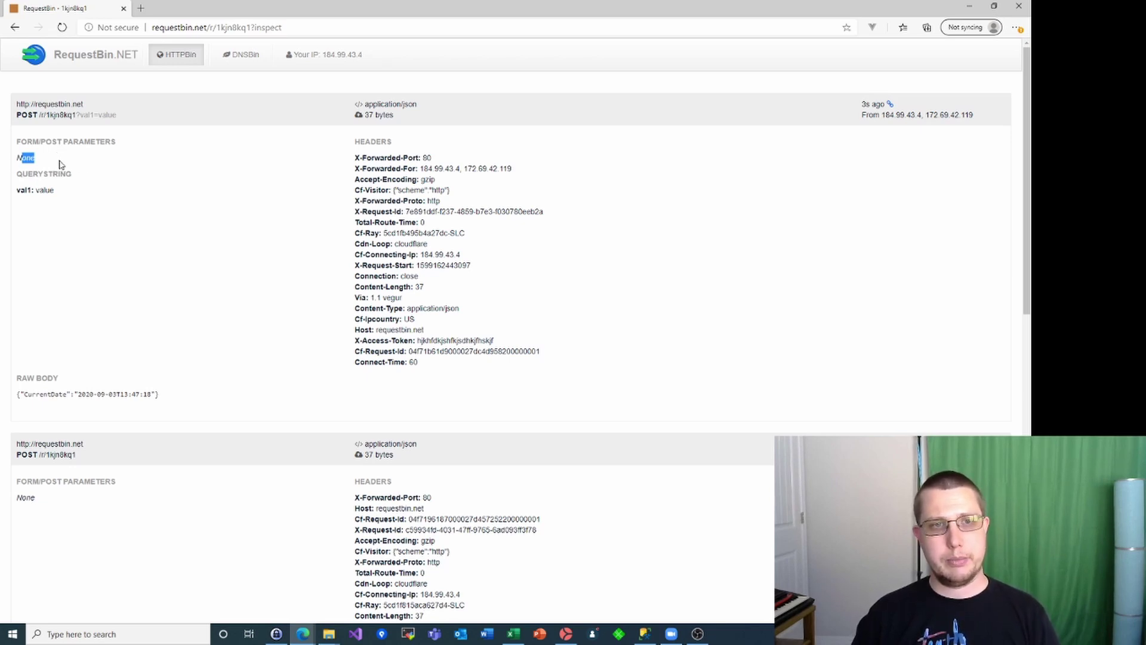
left_click_drag(170, 397, 17, 401)
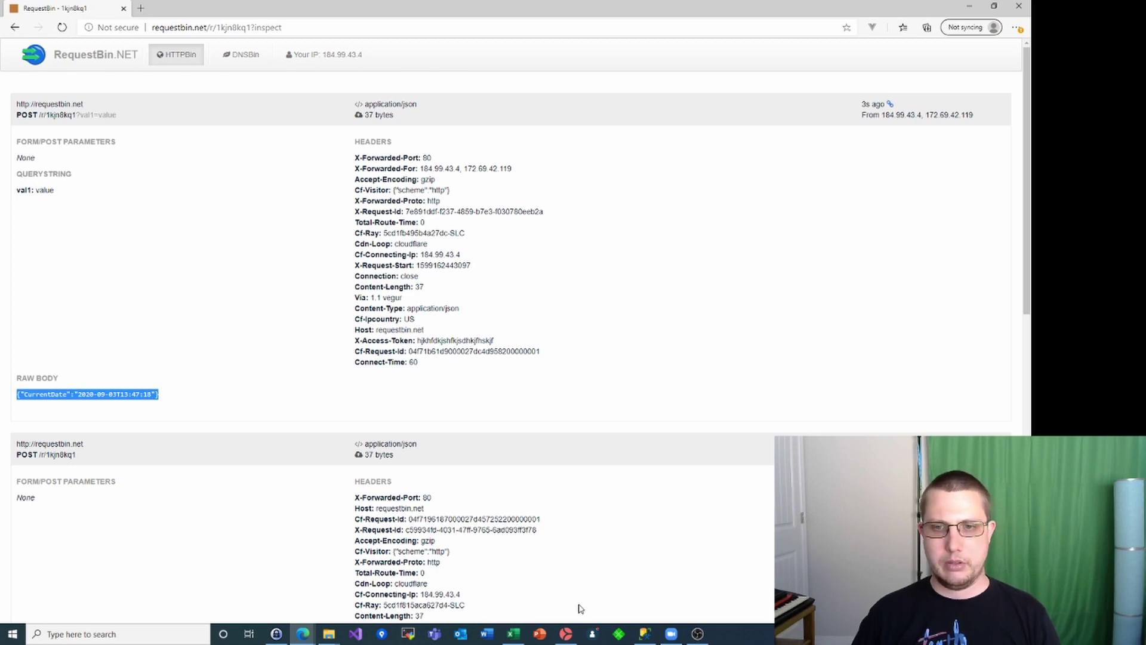
- Return to Cherwell and open the HTTP Request One-Step for editing from the One-Step Manager
left_click(567, 635)
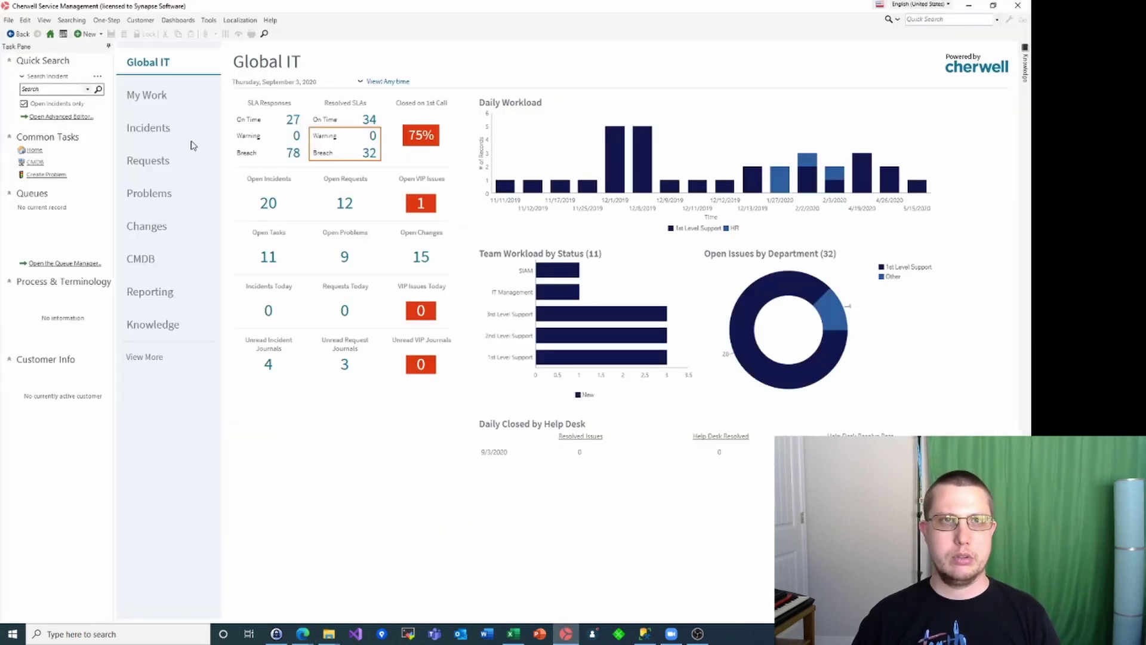
left_click(108, 20)
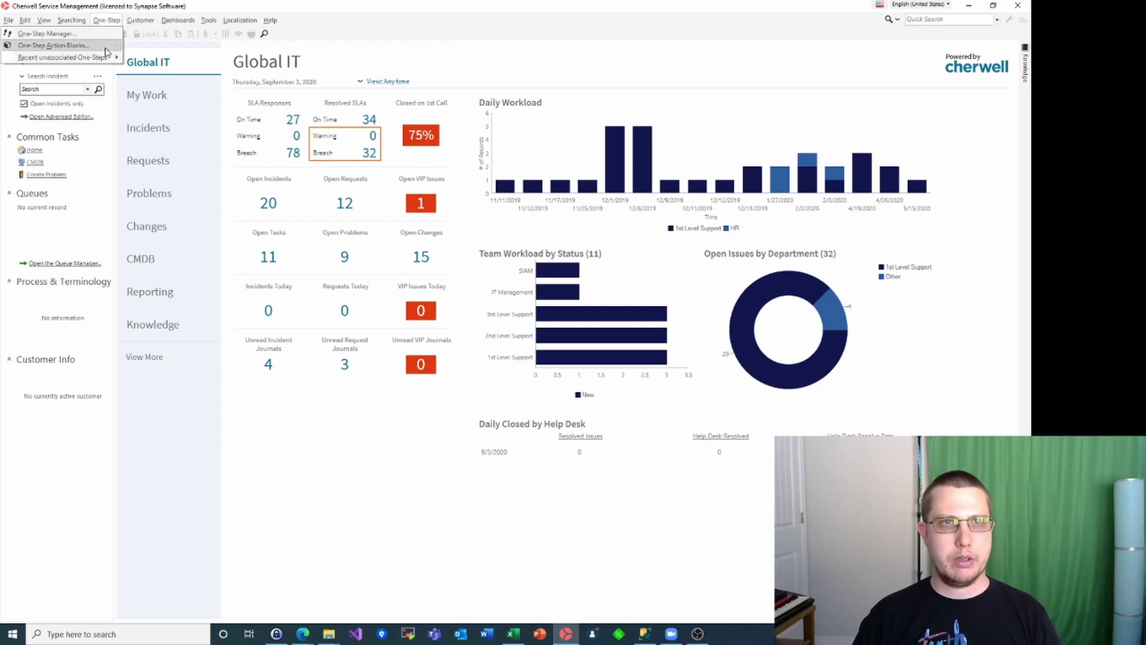
left_click(99, 39)
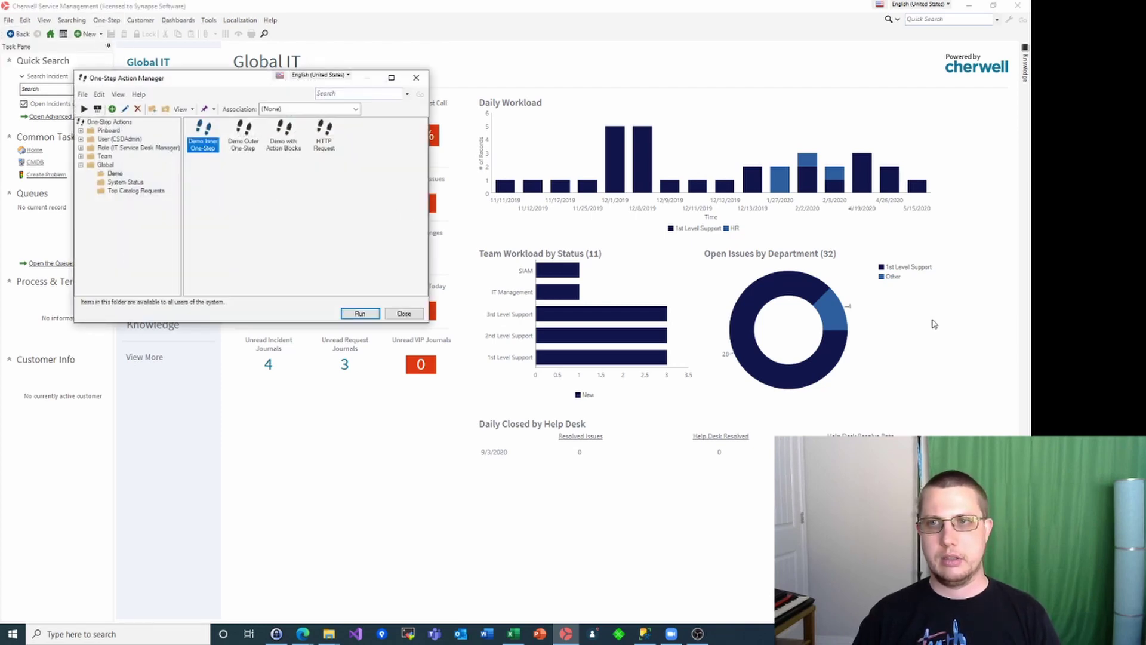
left_click(323, 129)
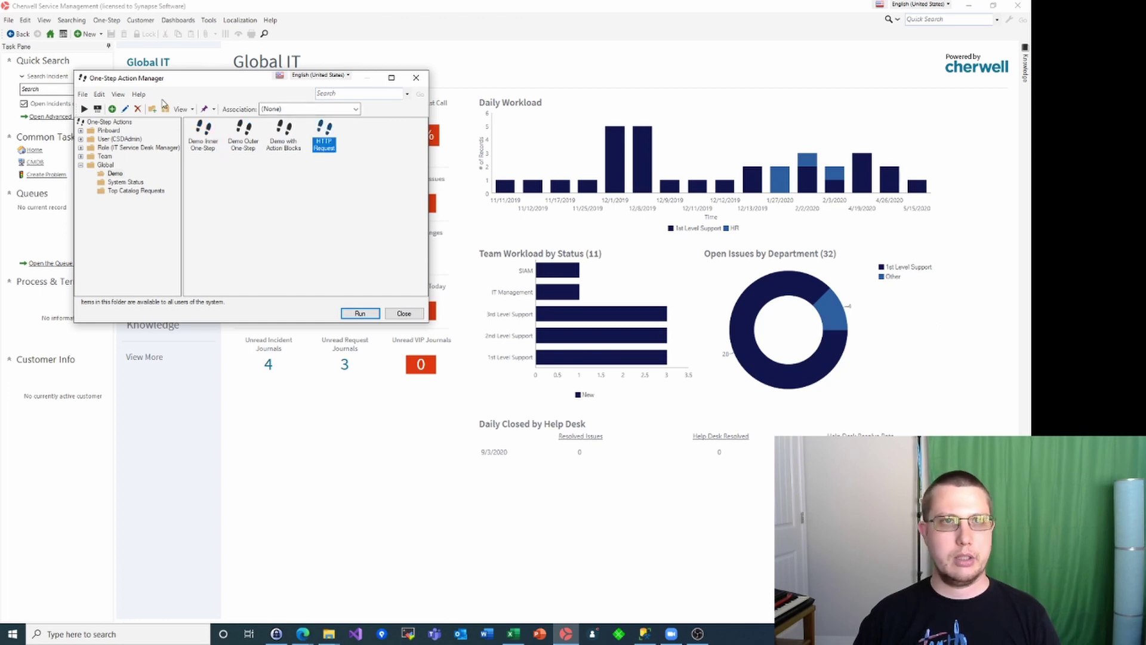
left_click(124, 108)
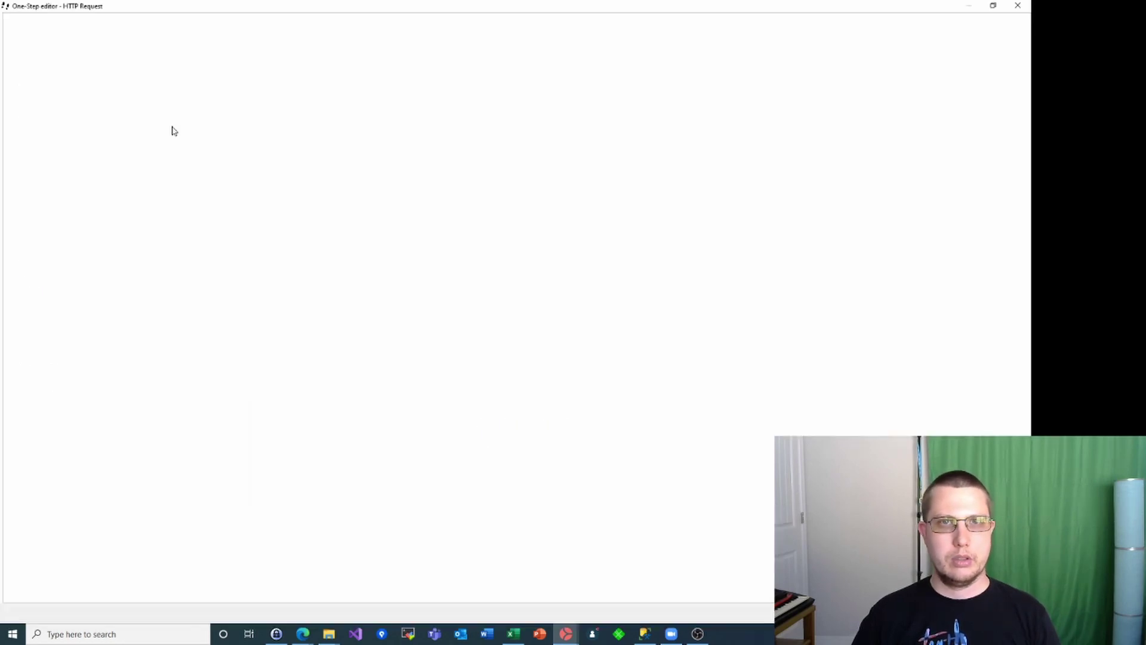